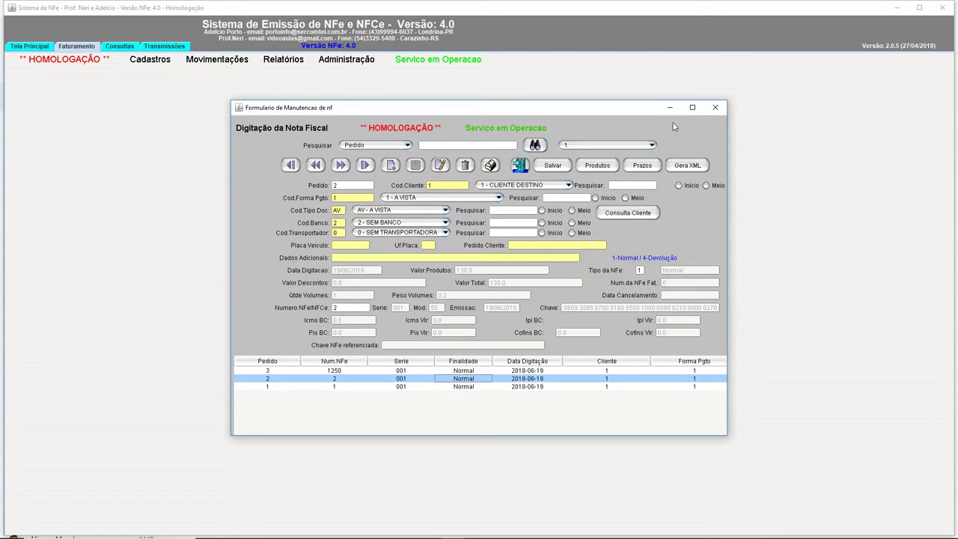
Close the invoice form and check which company is selected on the main login screen
click(714, 109)
click(27, 48)
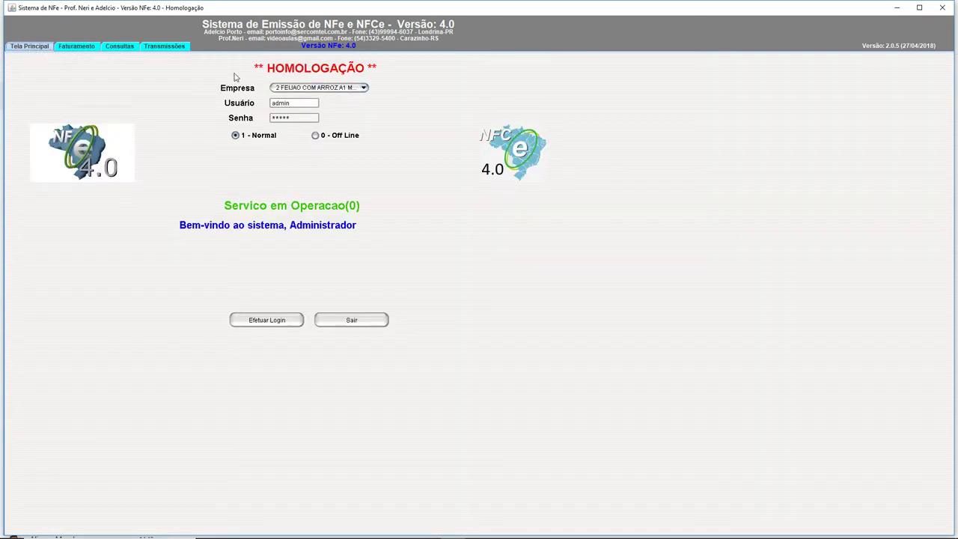
click(322, 89)
click(322, 98)
Switch to File Explorer, open the EMPR0002 folder inside nfe40\DADOS and widen its type column
mouse_move(333, 536)
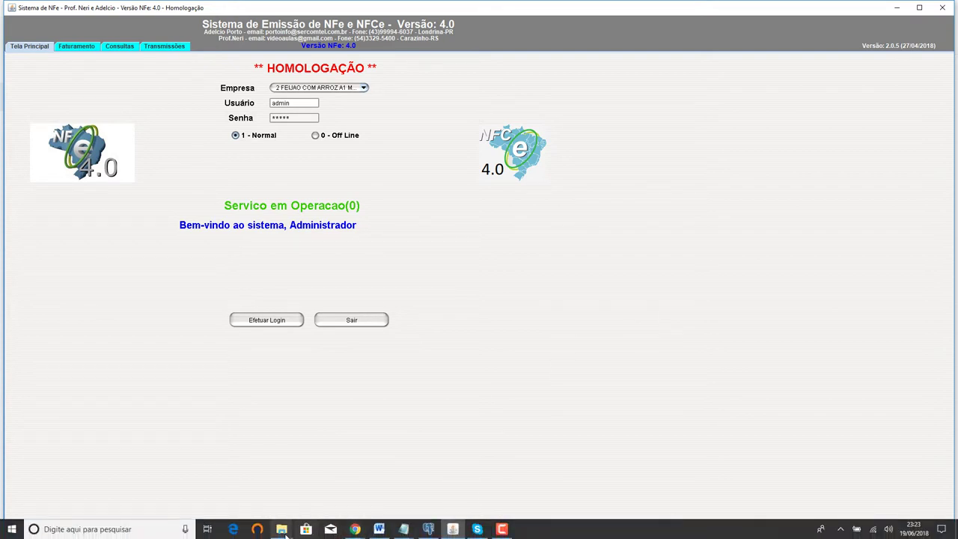
click(284, 533)
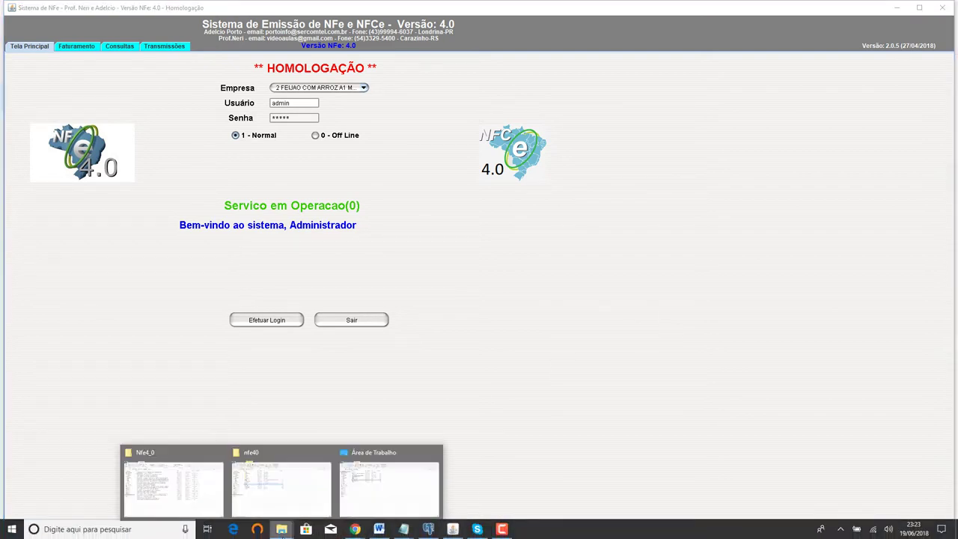
click(266, 492)
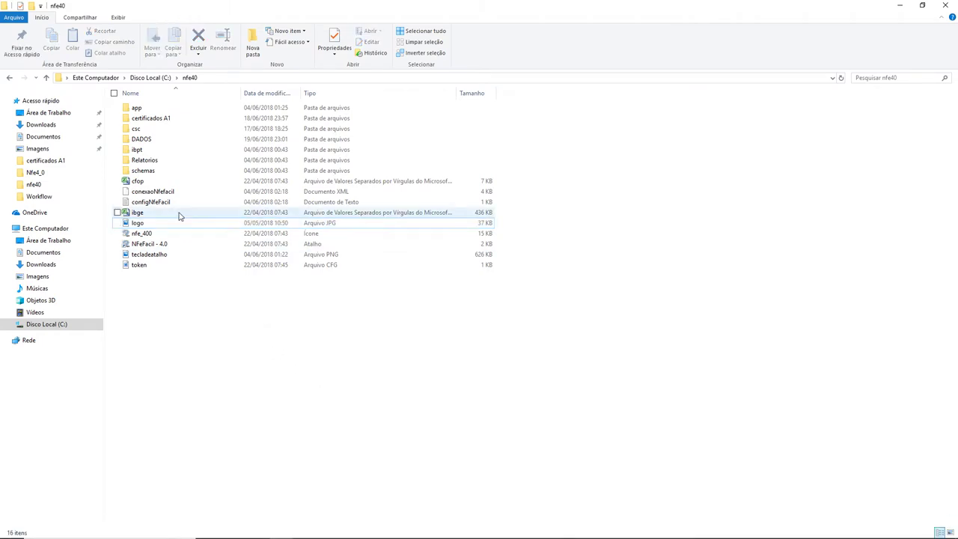
double_click(150, 140)
double_click(150, 119)
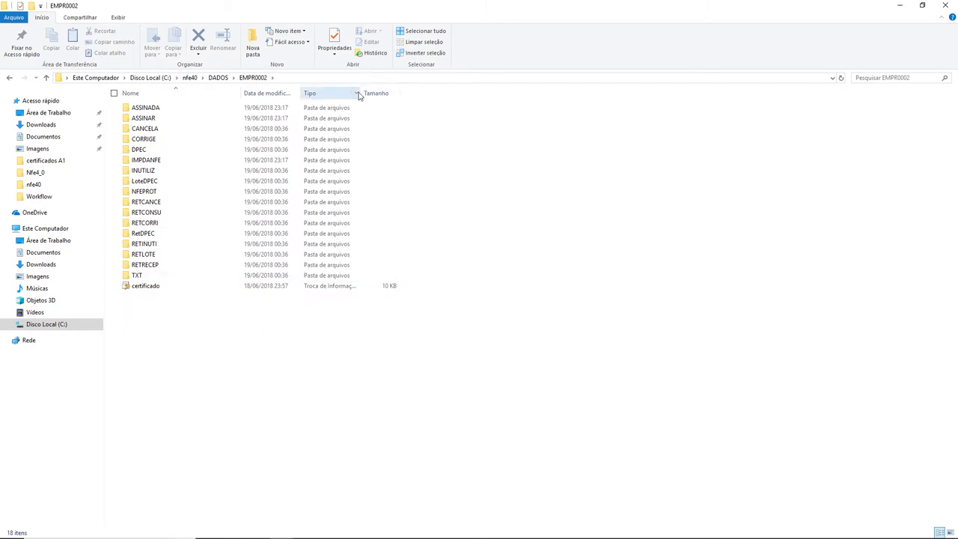
drag(360, 92, 398, 94)
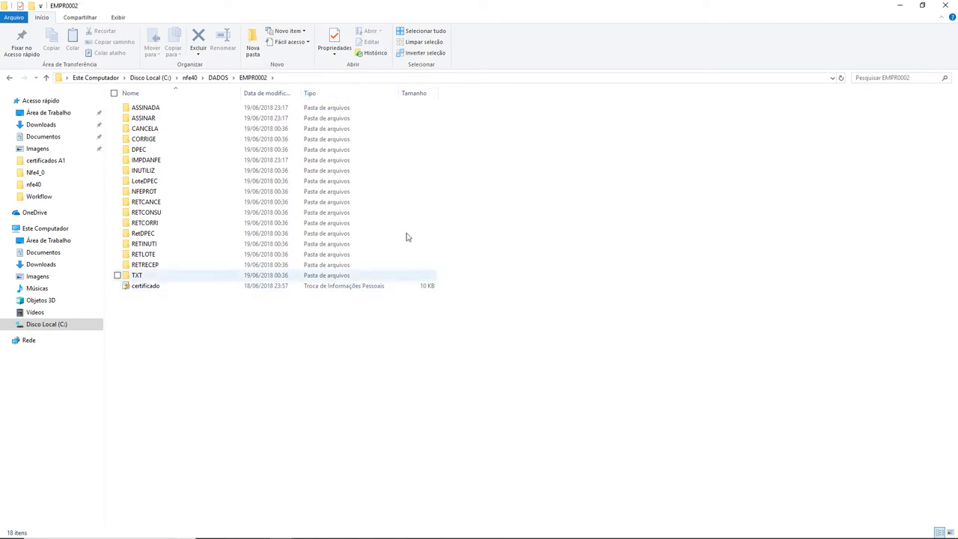
Copy the logo JPG from the nfe40 folder into DADOS\EMPR0002
click(190, 78)
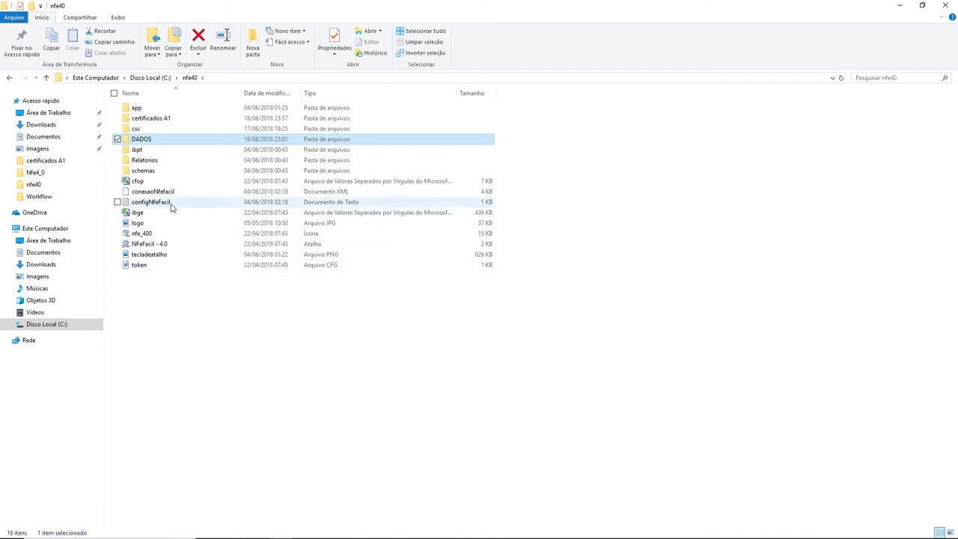
click(138, 223)
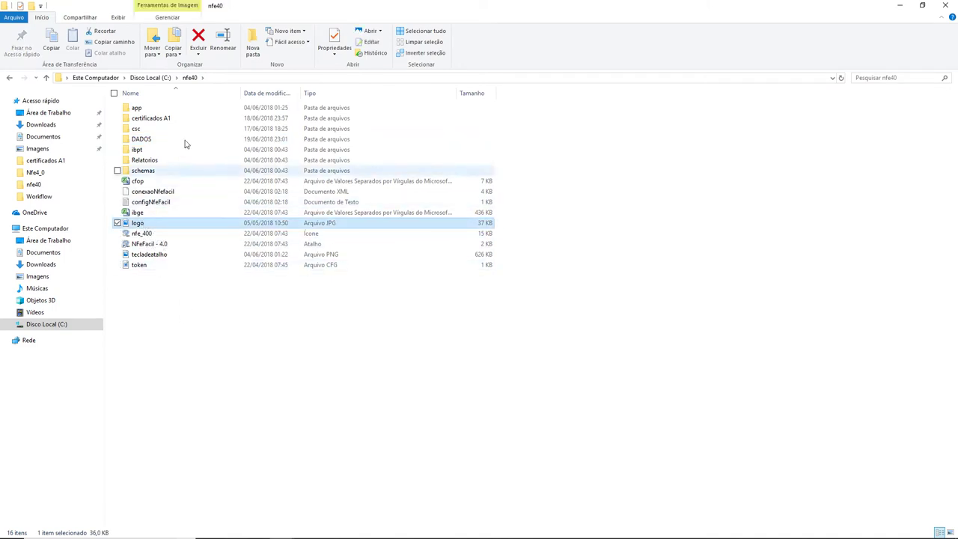
right_click(265, 224)
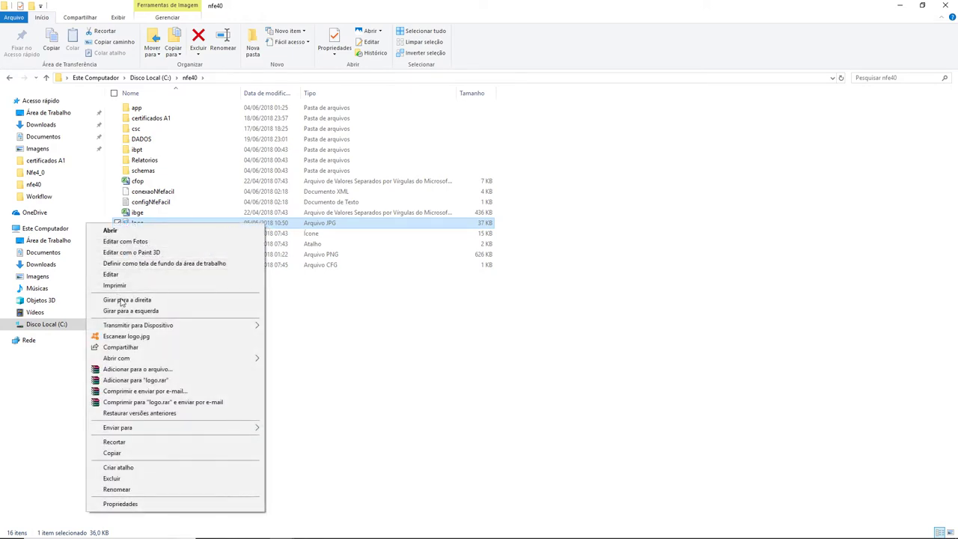
click(112, 452)
double_click(140, 138)
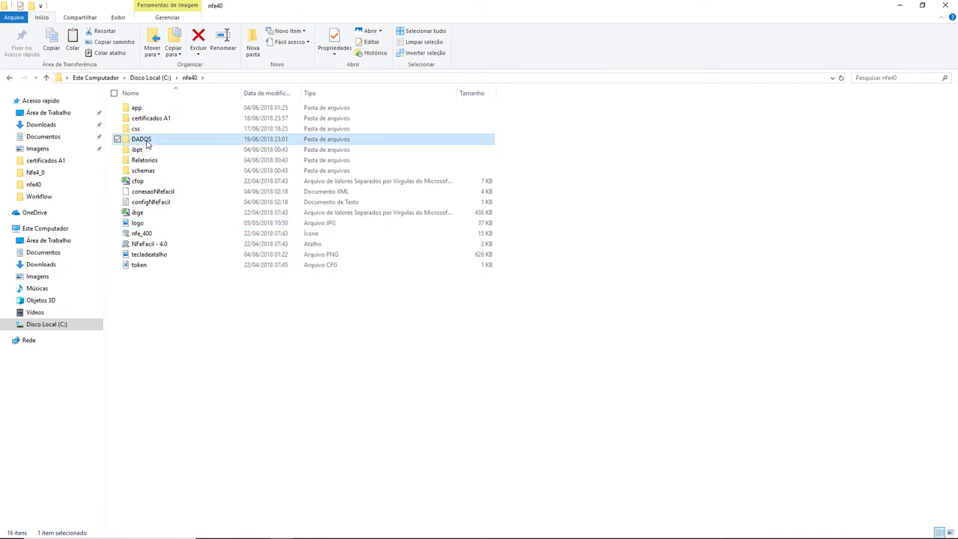
double_click(144, 119)
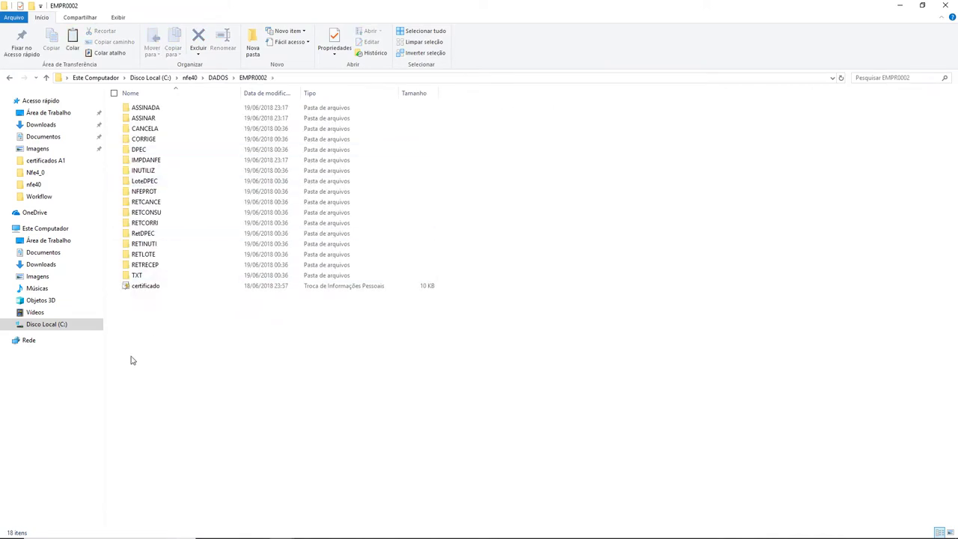
right_click(180, 323)
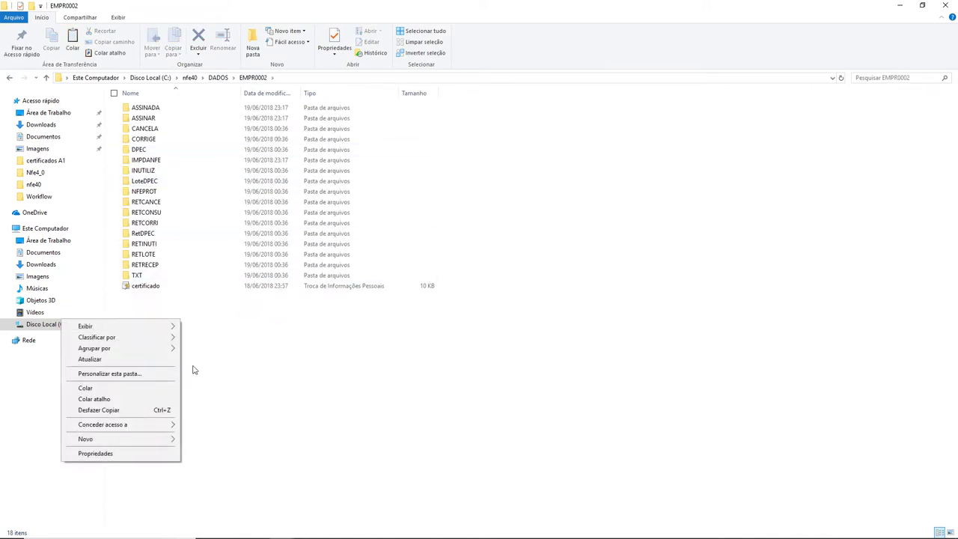
click(112, 387)
click(241, 377)
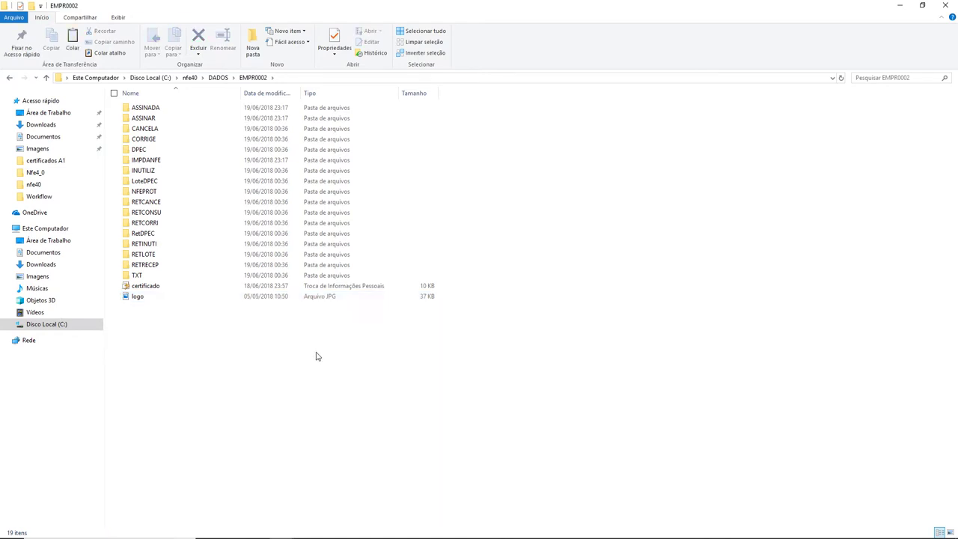
click(151, 300)
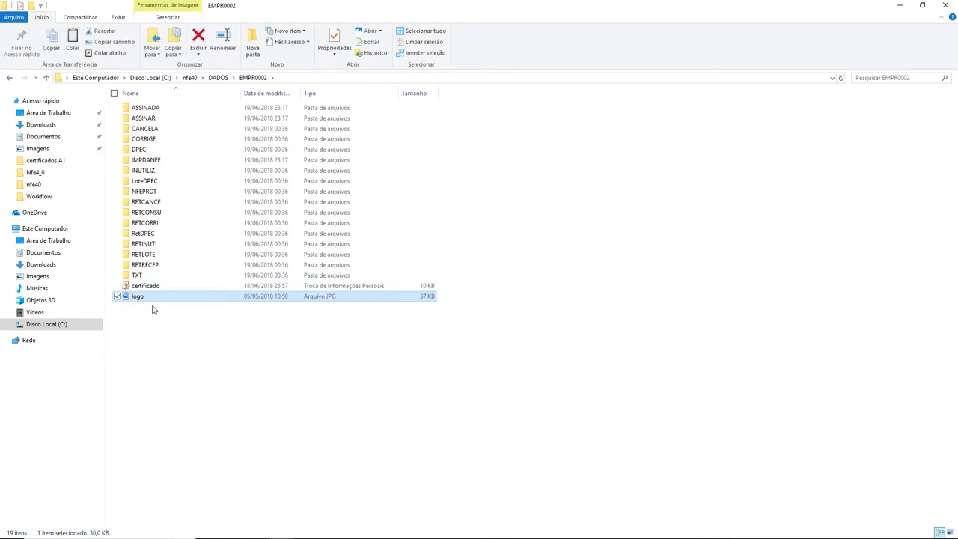
click(131, 307)
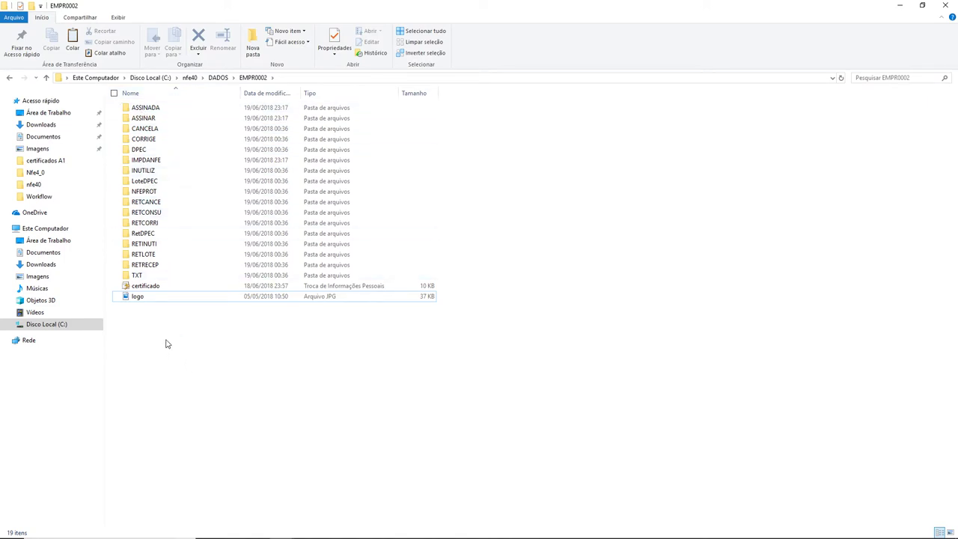
Open the copied logo image in Paint to check its dimensions and close it
right_click(144, 297)
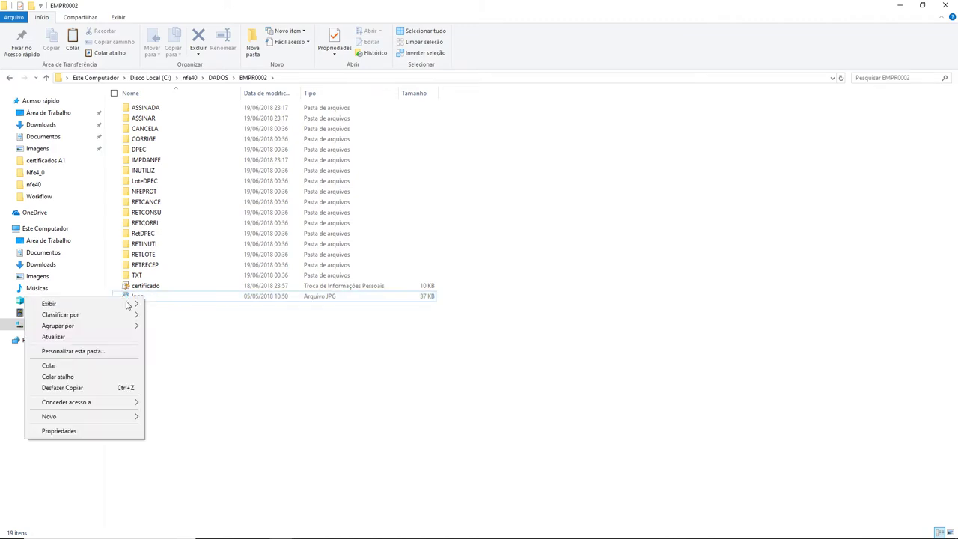
click(128, 296)
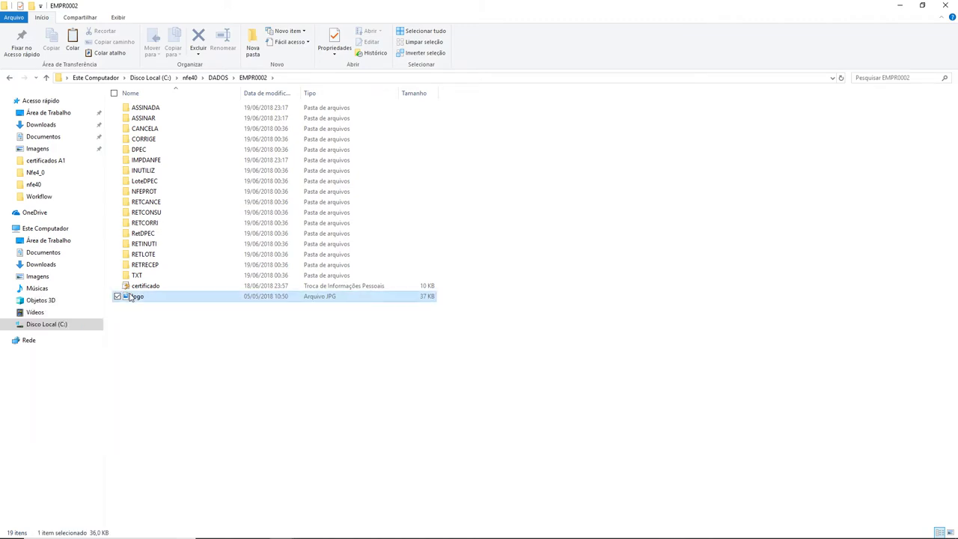
right_click(127, 296)
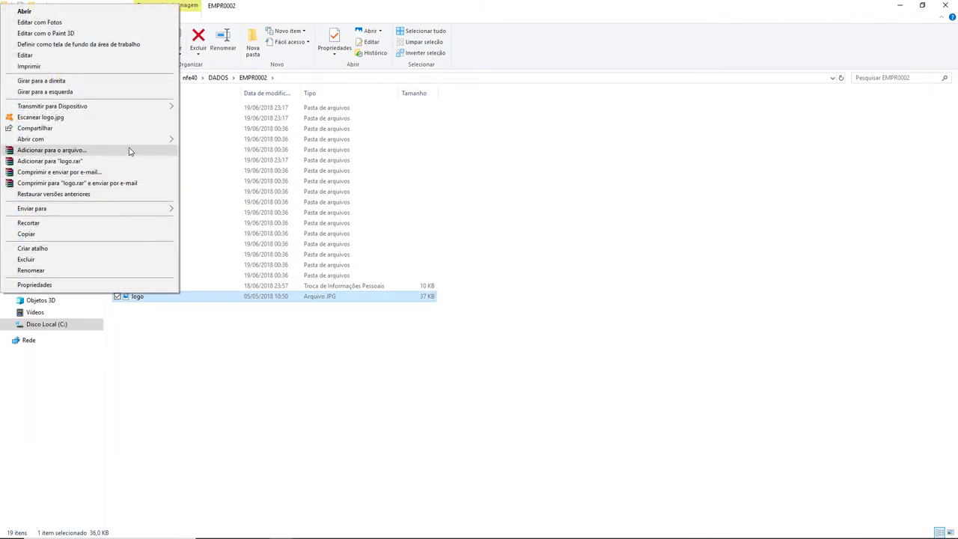
mouse_move(171, 140)
click(216, 197)
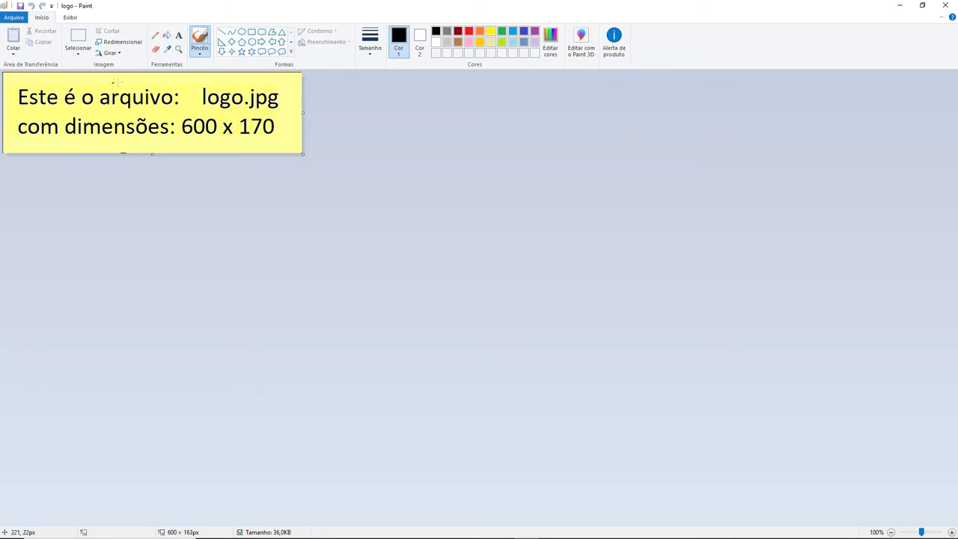
click(947, 6)
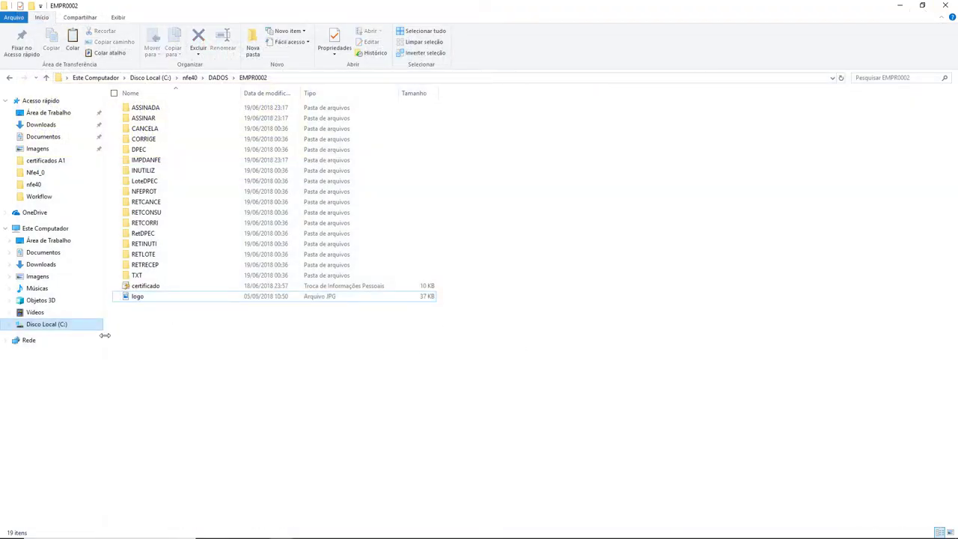
Review the path from nfe40 through DADOS to EMPR0002 and locate the logo file there
click(140, 297)
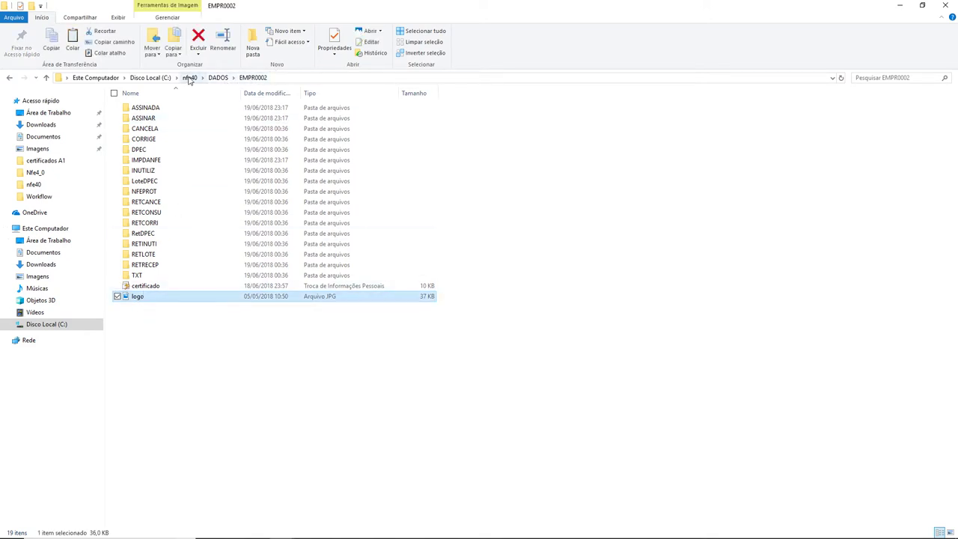
click(189, 78)
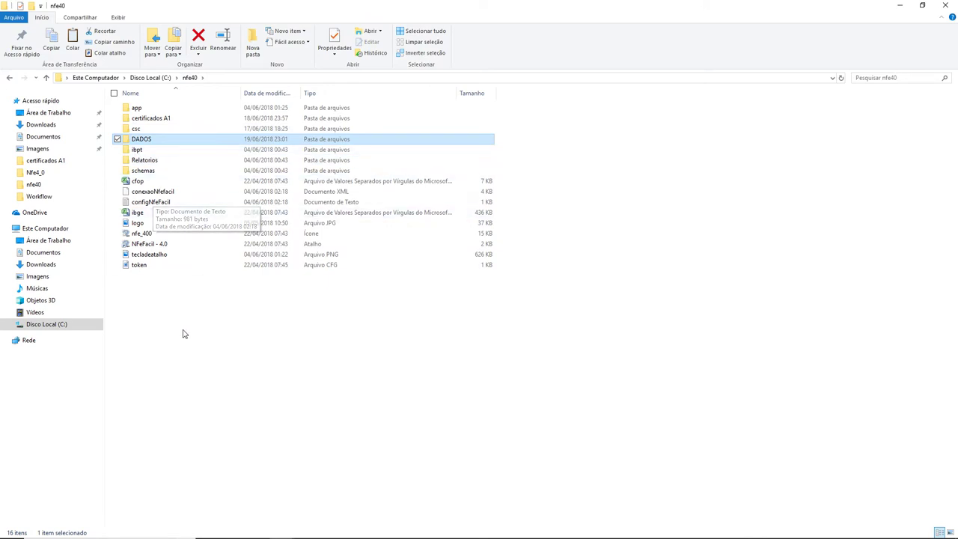
double_click(142, 140)
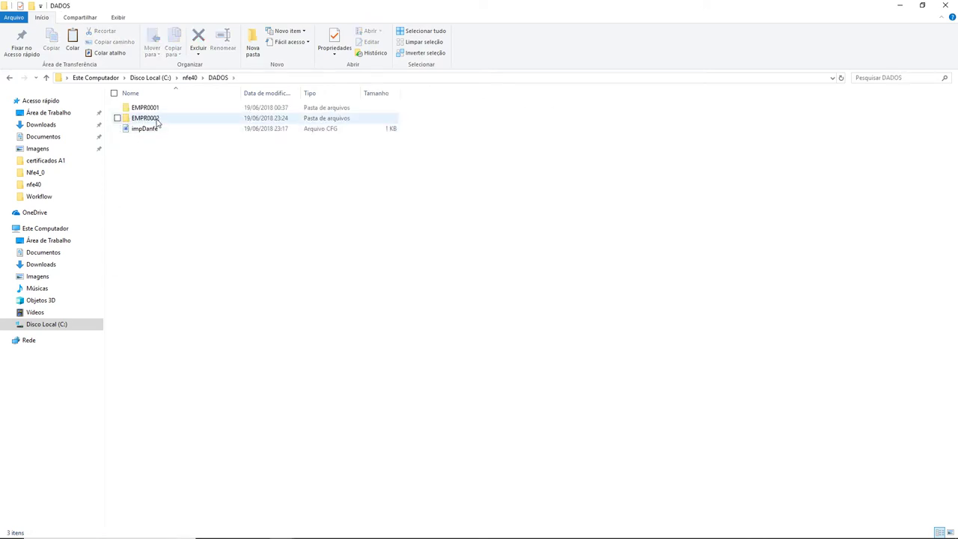
double_click(146, 118)
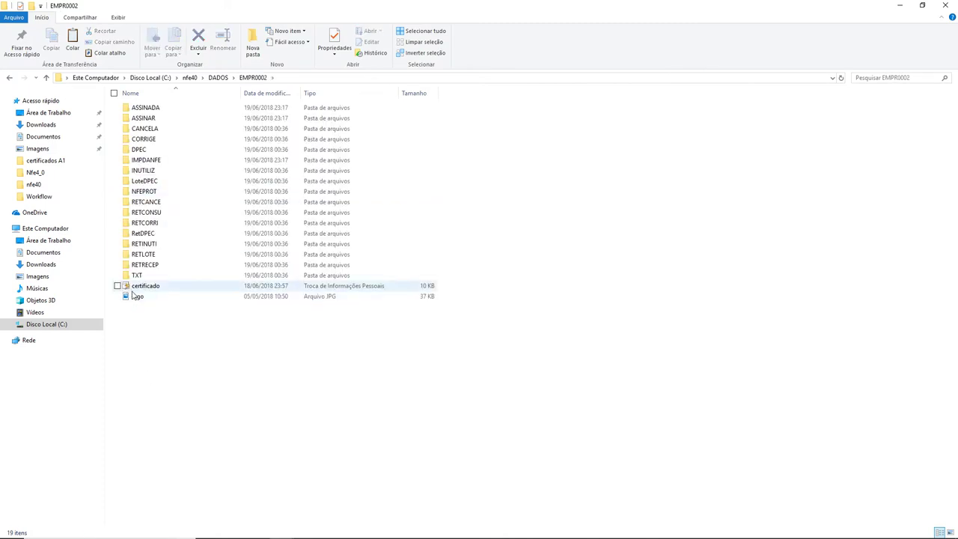
click(136, 297)
click(251, 366)
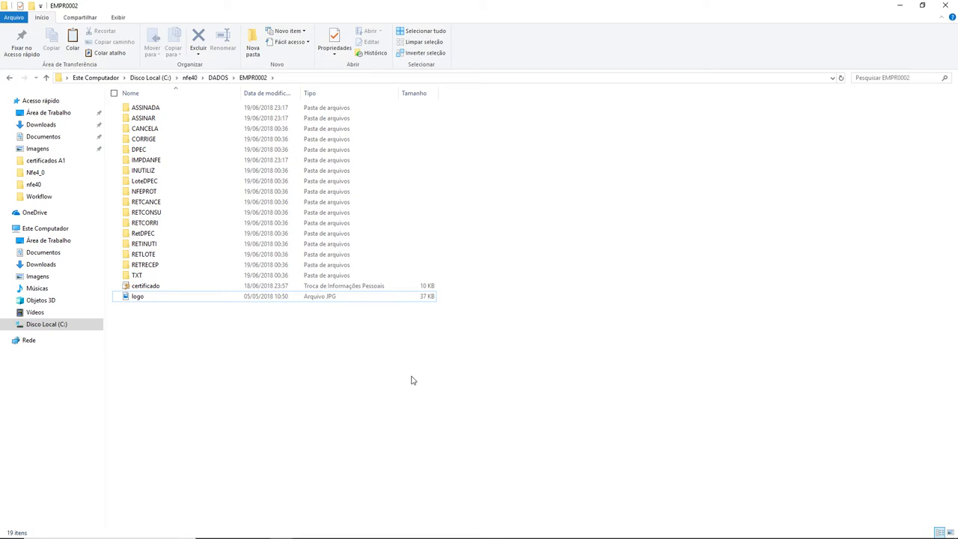
Switch back to the NFe system and open the fiscal invoice entry form
key(alt+Tab)
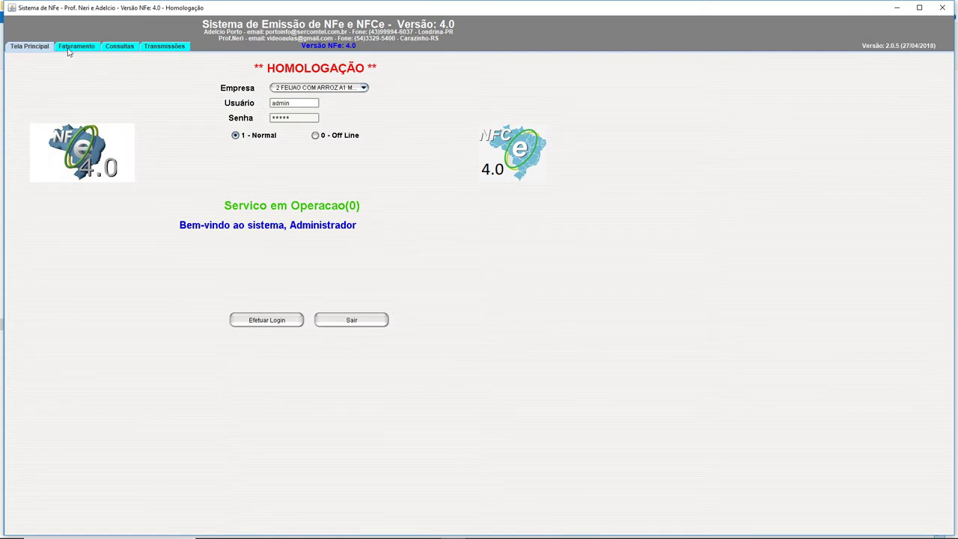
click(69, 47)
click(216, 59)
click(221, 75)
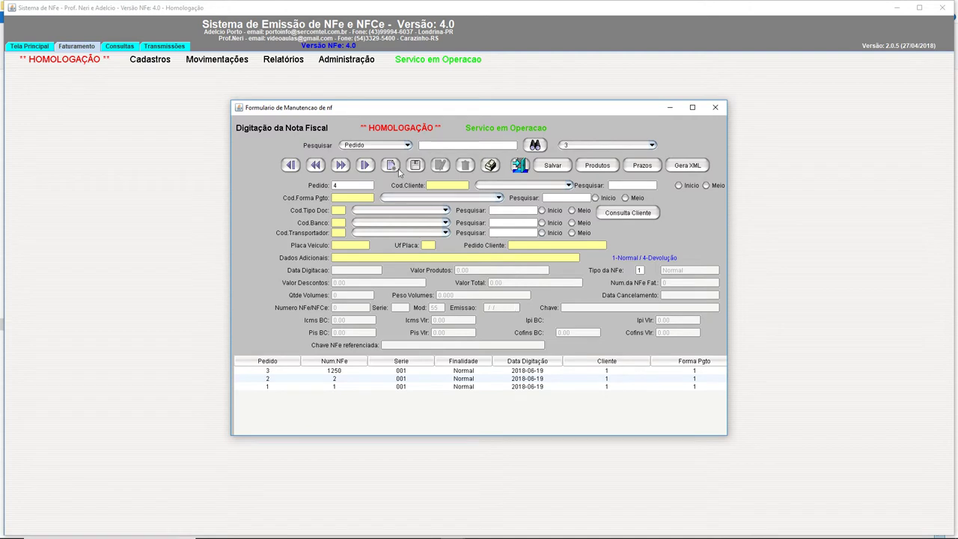
Try choosing client 1 - CLIENTE DESTINO on a new invoice and close the form without saving
click(391, 165)
click(342, 197)
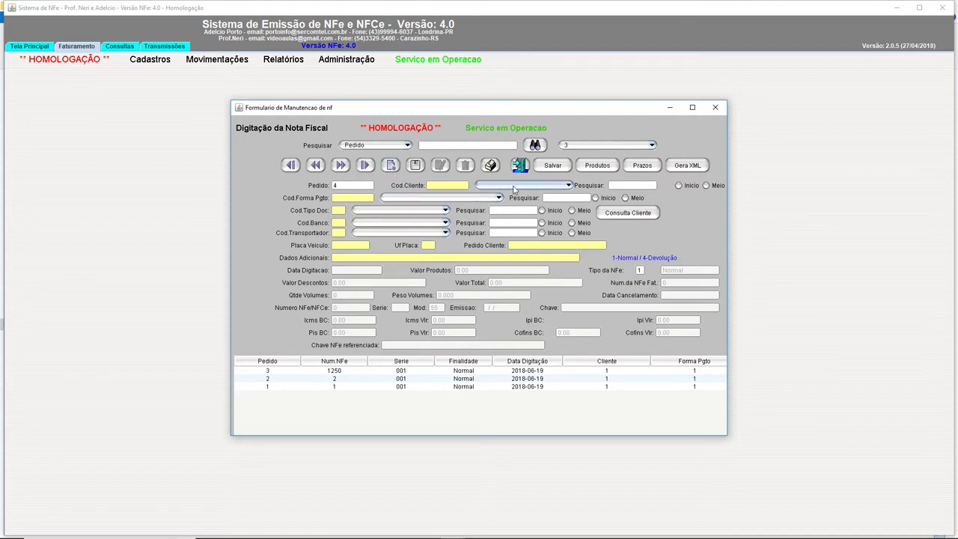
click(527, 187)
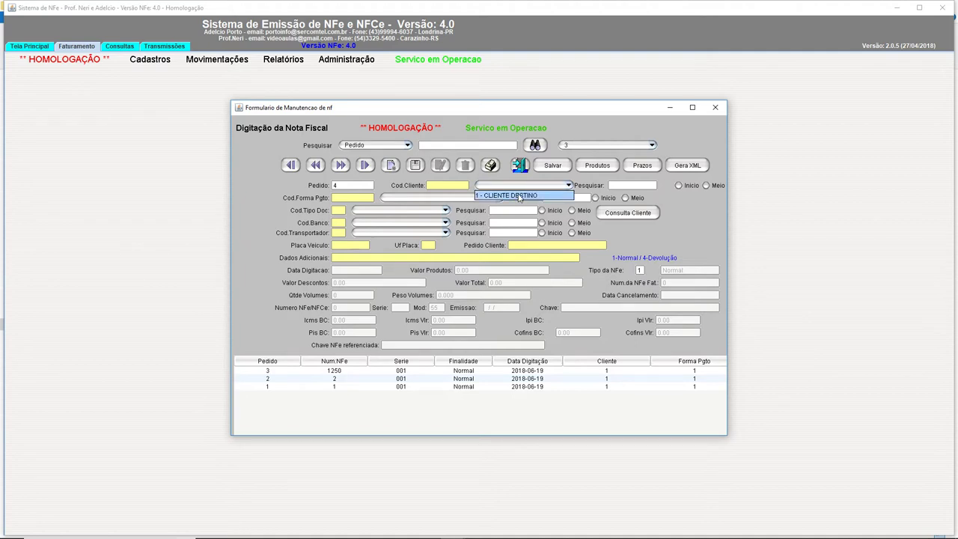
click(519, 197)
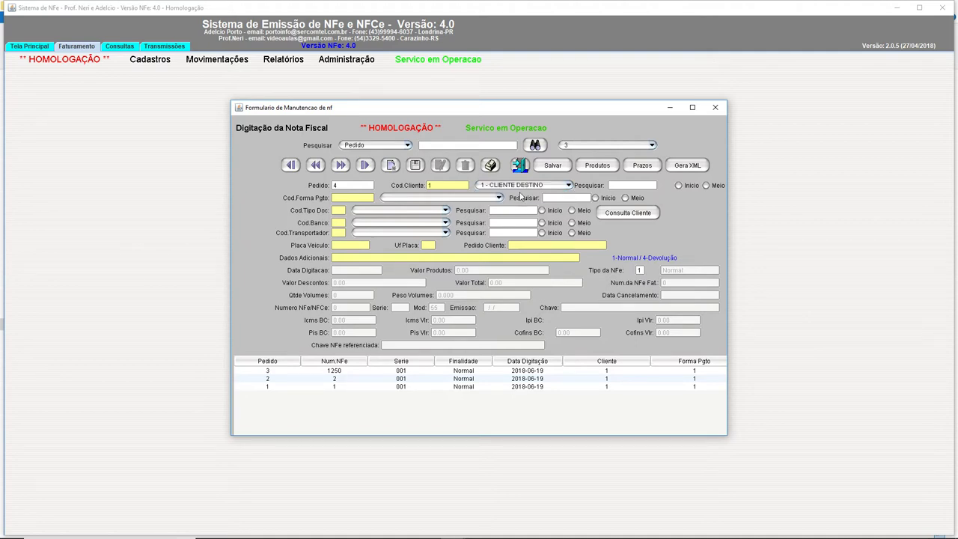
click(713, 109)
Open the client registry, view the SEM TRANSPORTADORA record and close the registry
click(148, 62)
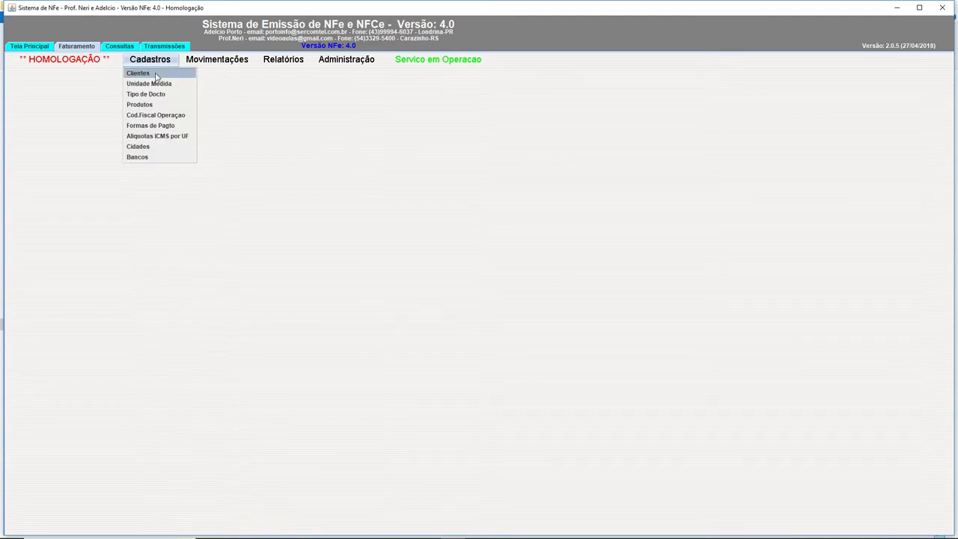
click(154, 74)
click(394, 376)
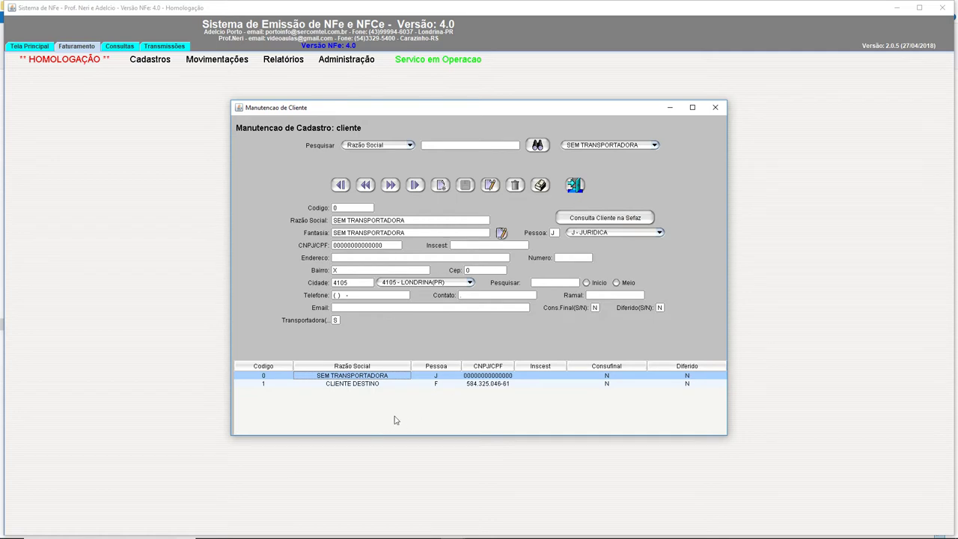
click(714, 109)
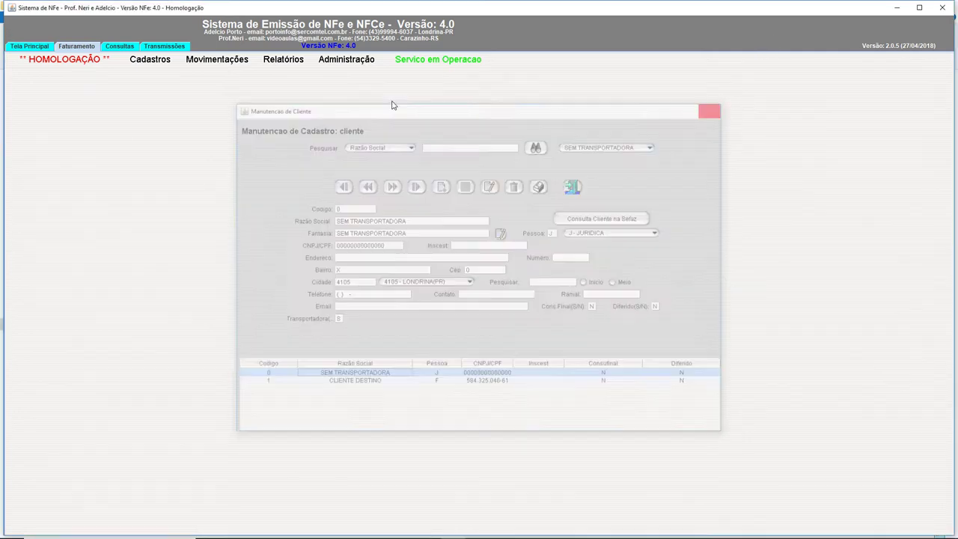
Open the fiscal invoice entry form and set client 1 - CLIENTE DESTINO and payment form 1 - A VISTA
click(218, 63)
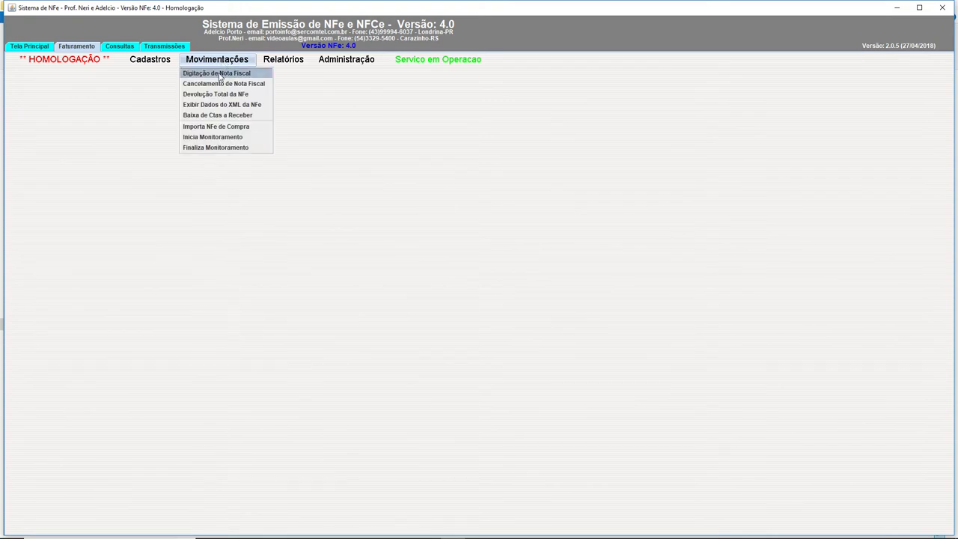
click(218, 73)
click(483, 185)
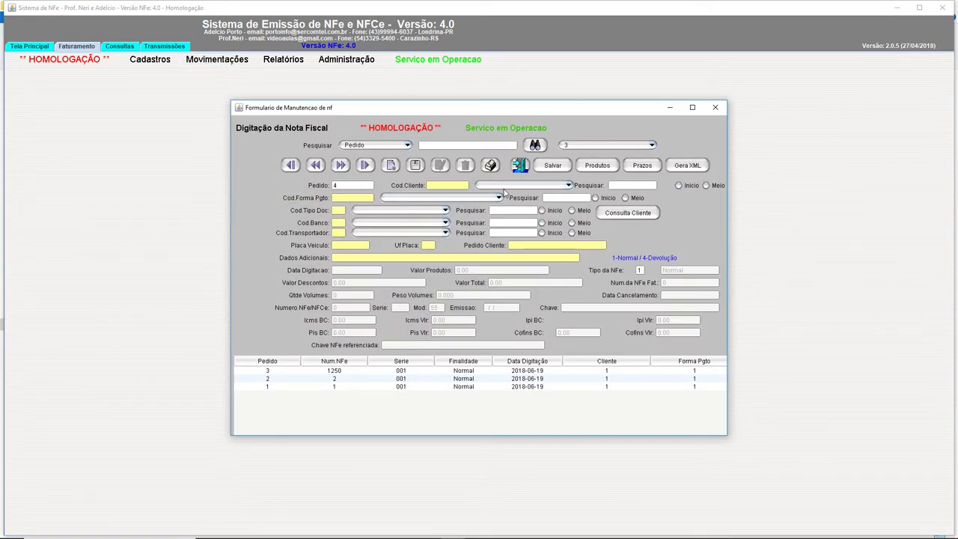
click(501, 195)
click(430, 197)
click(413, 209)
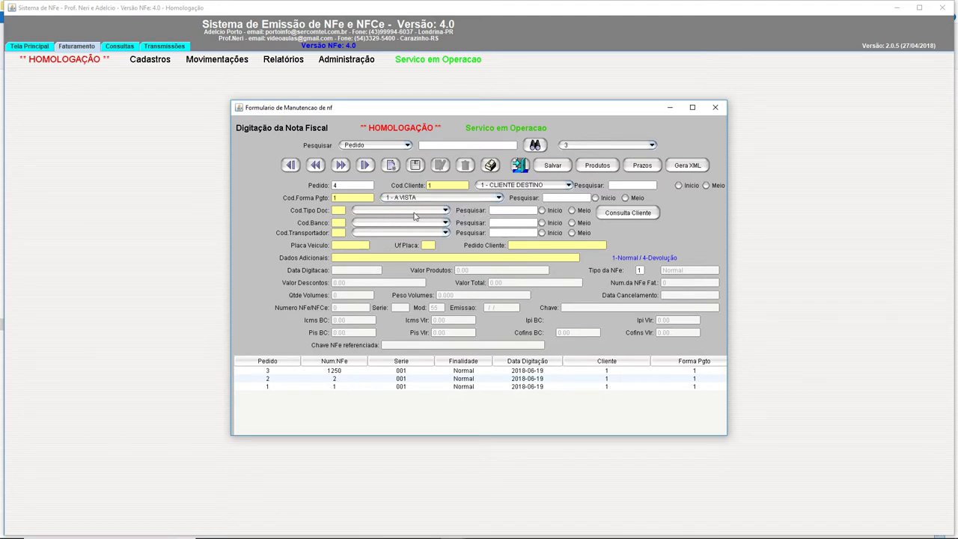
Set the invoice's document type to AV - A VISTA and its bank to 2 - SEM BANCO
click(413, 213)
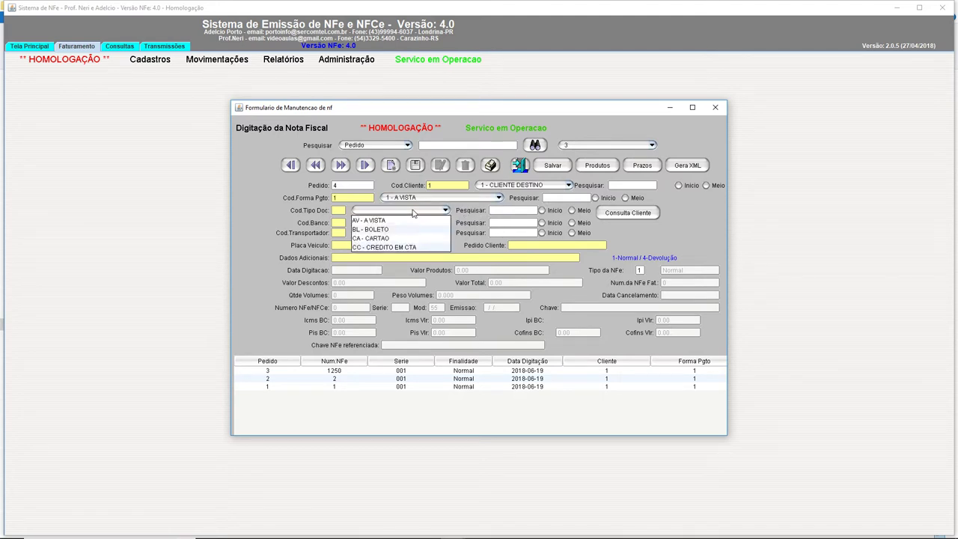
click(389, 220)
click(389, 222)
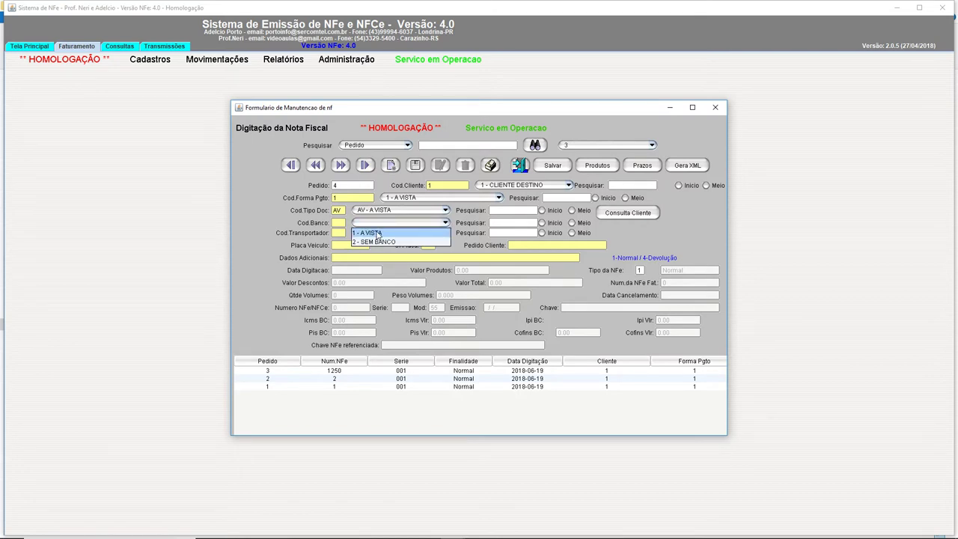
click(384, 234)
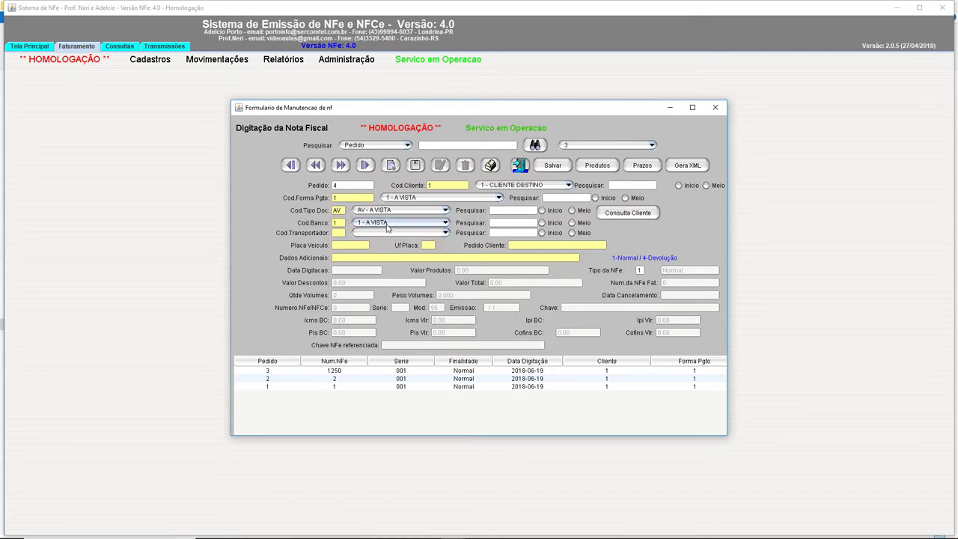
click(388, 225)
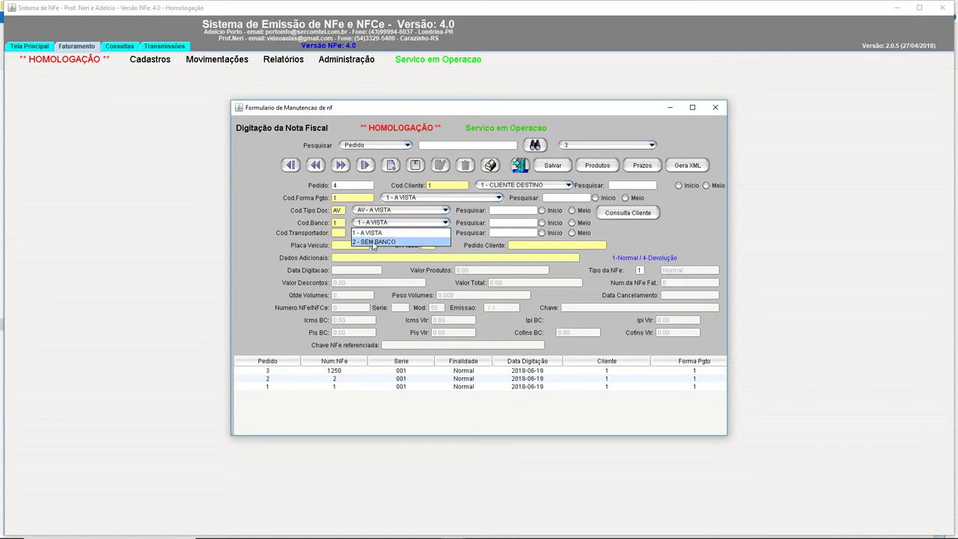
click(390, 242)
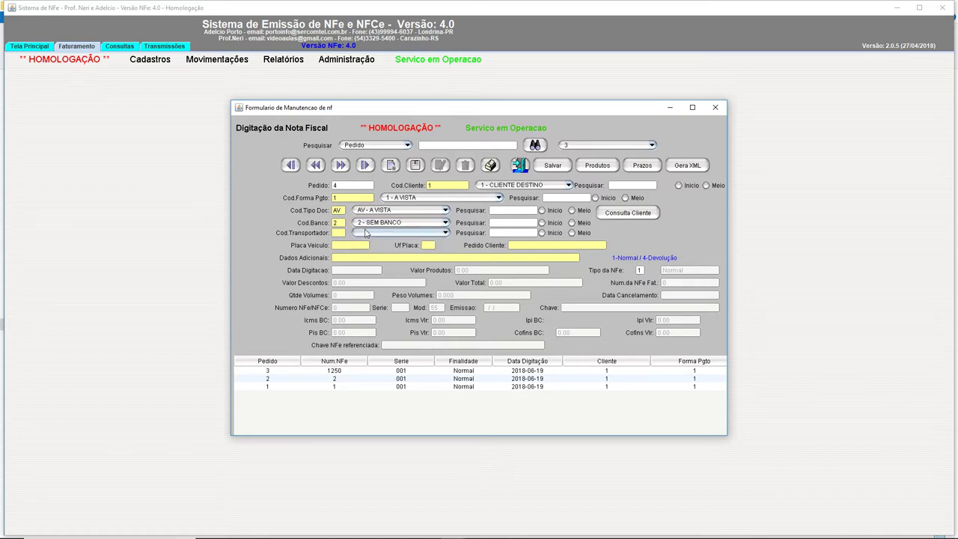
Set the carrier to 0 - SEM TRANSPORTADORA, save the invoice and proceed to its product entry
click(381, 233)
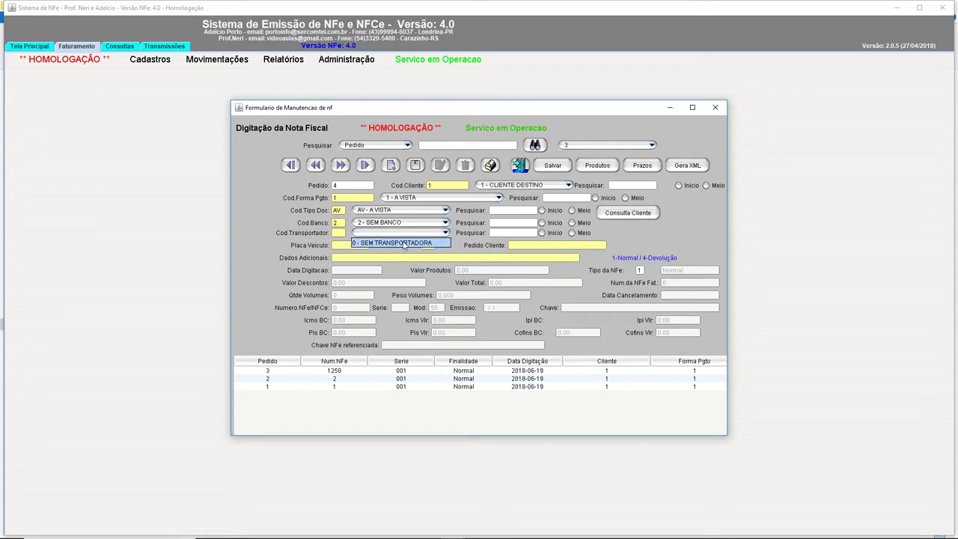
click(401, 243)
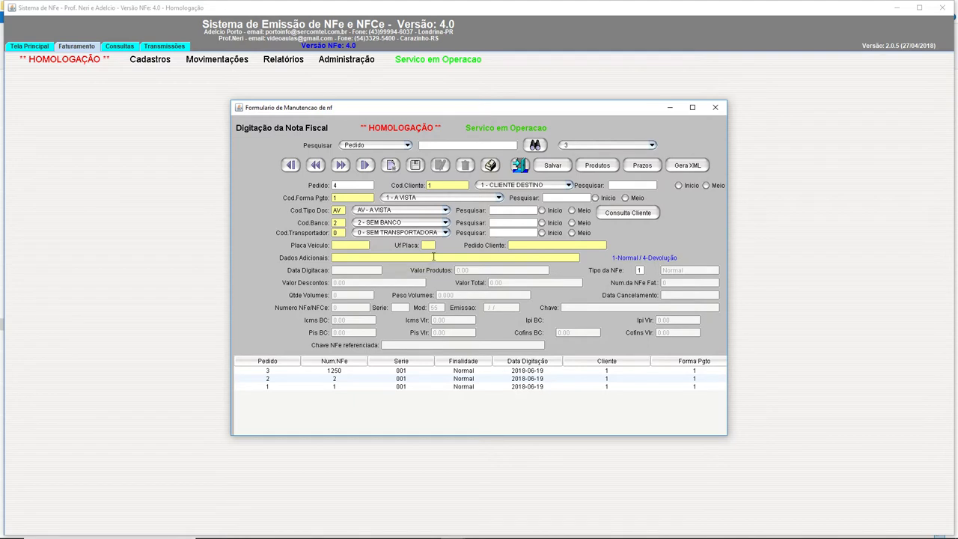
click(416, 168)
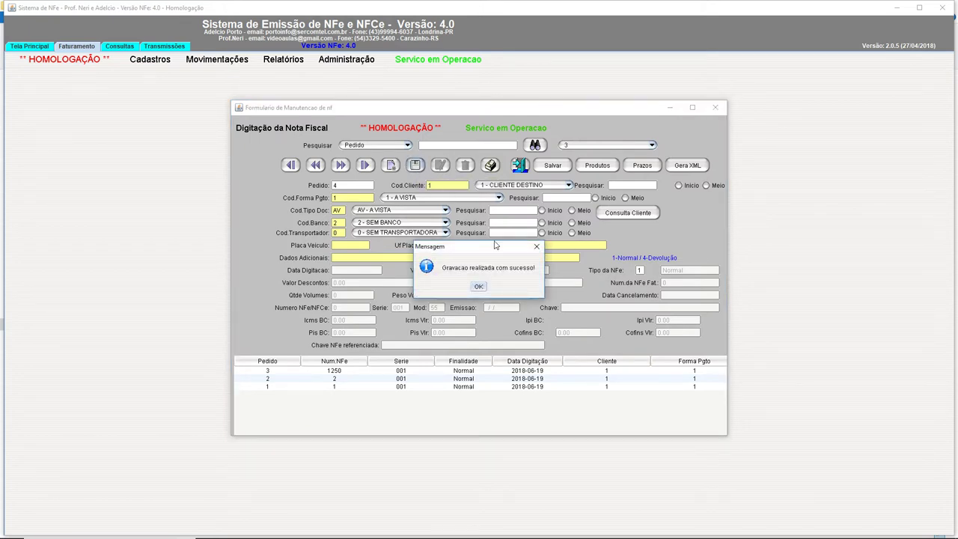
click(479, 287)
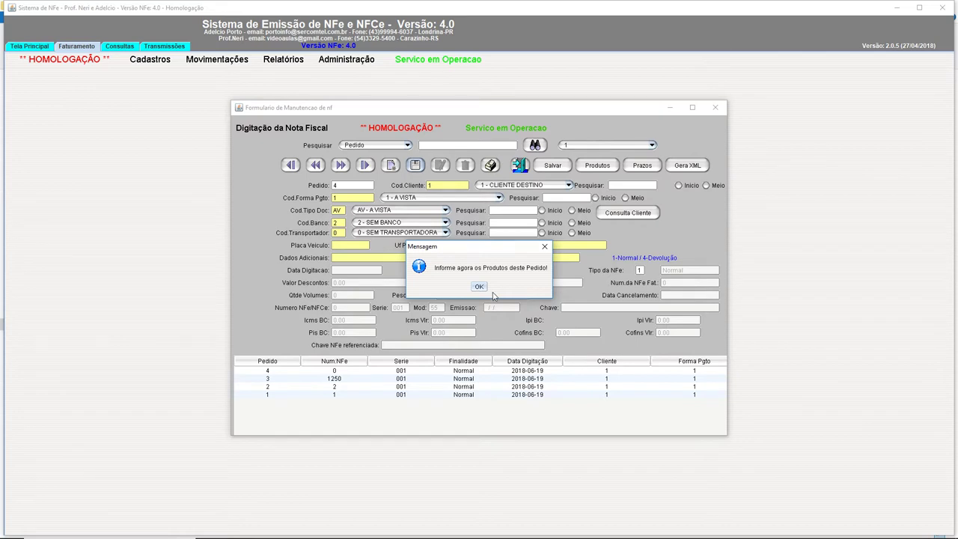
click(479, 288)
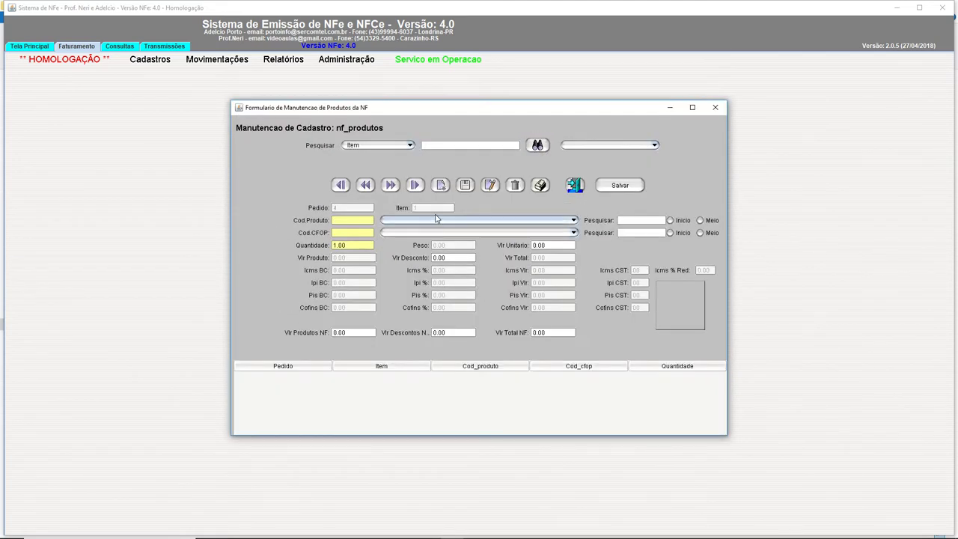
Choose product 1 - CURSO DE JAVA SE I with CFOP 51 - MERC.ADQ.TERCEIROS - 5102 - 3 for the first item
click(486, 221)
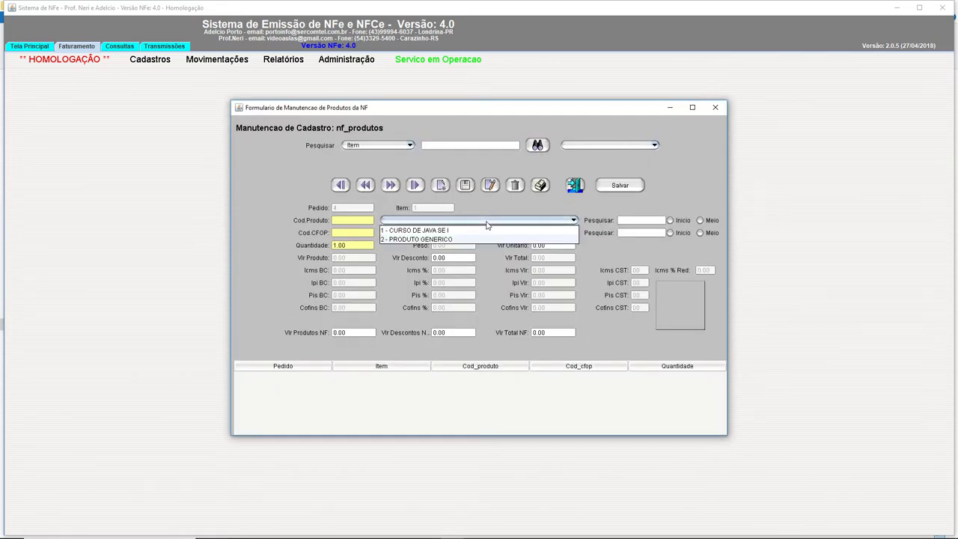
click(449, 231)
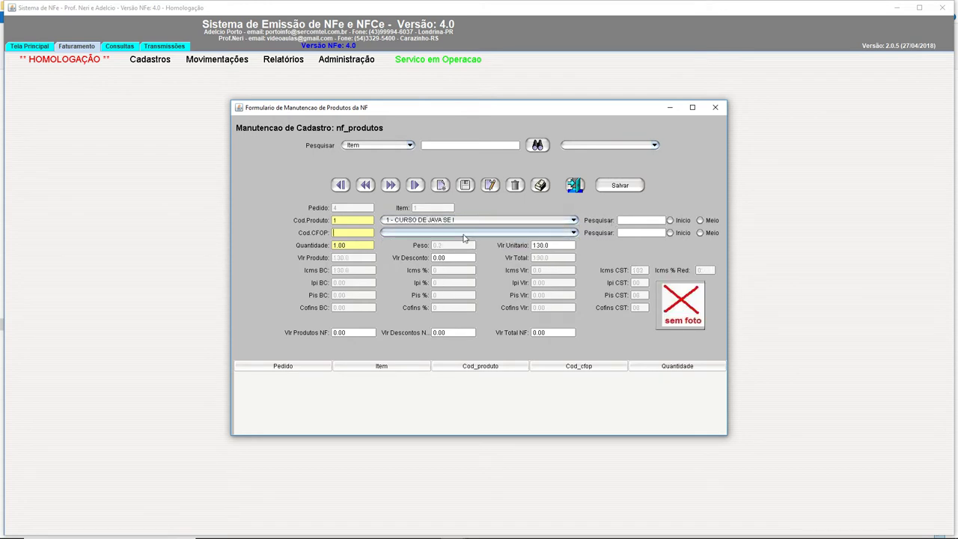
click(464, 235)
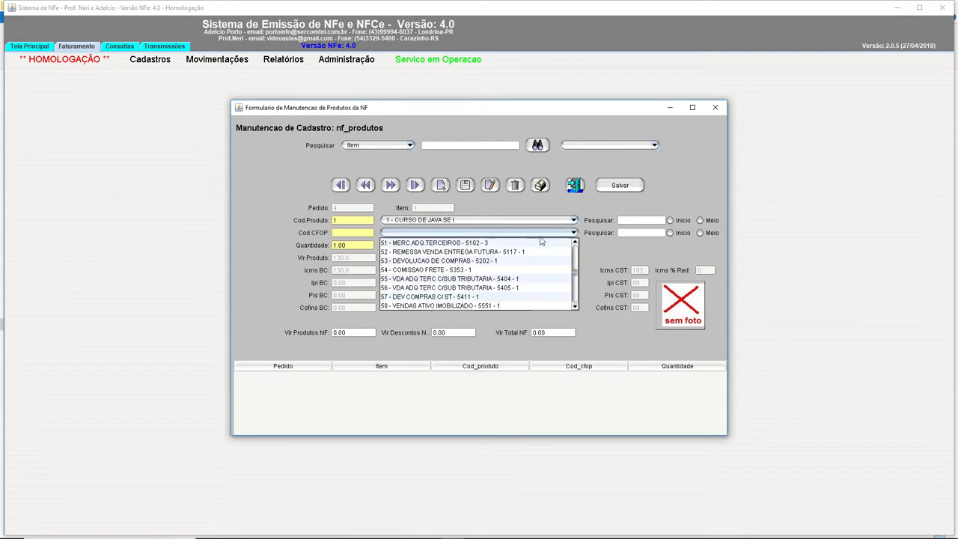
click(465, 244)
click(574, 233)
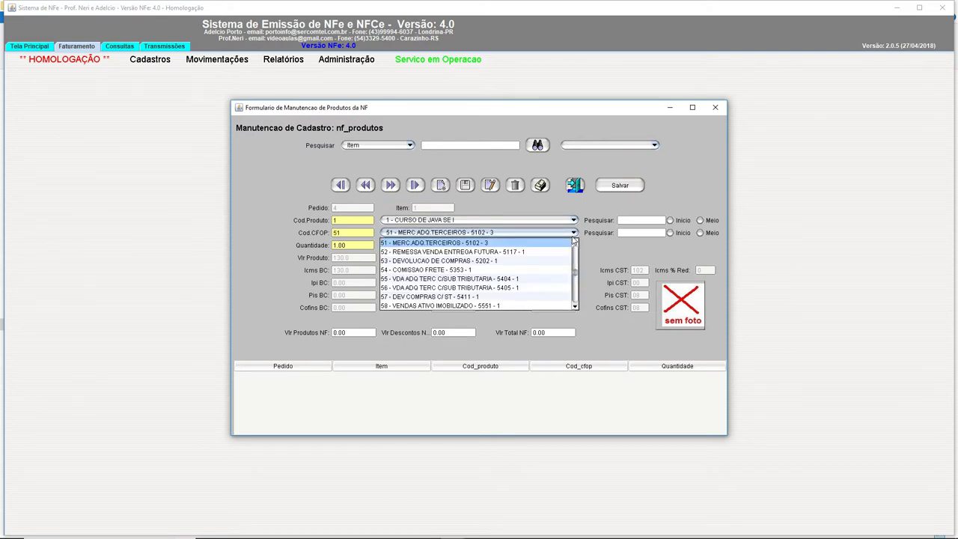
mouse_move(577, 276)
mouse_down()
mouse_move(581, 254)
mouse_move(580, 275)
mouse_up()
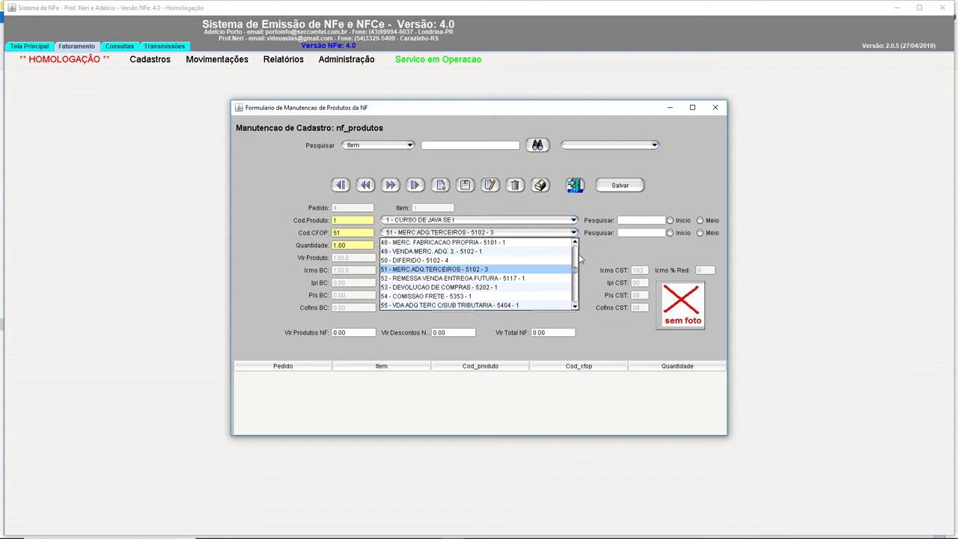
click(622, 243)
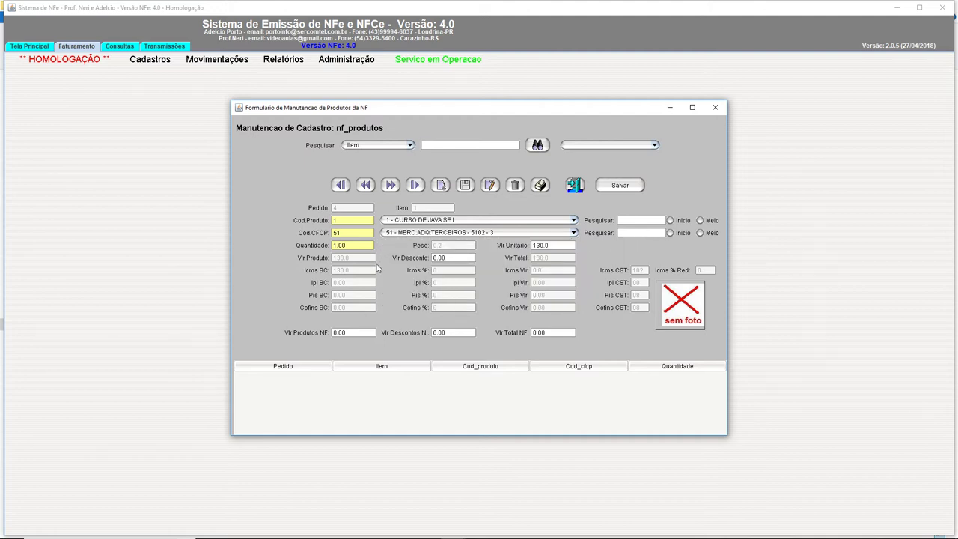
Save the product item to the invoice and close the product form
click(528, 246)
click(467, 187)
click(477, 290)
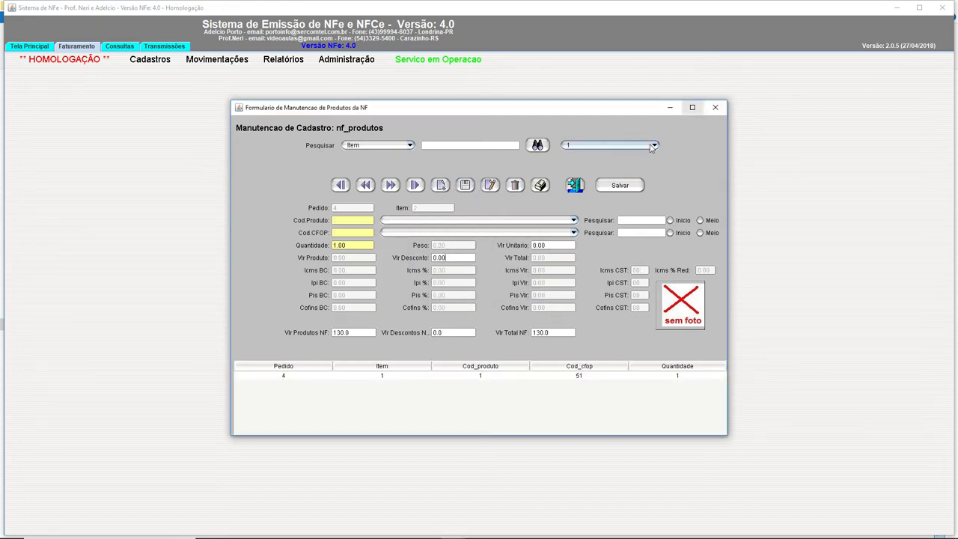
click(715, 107)
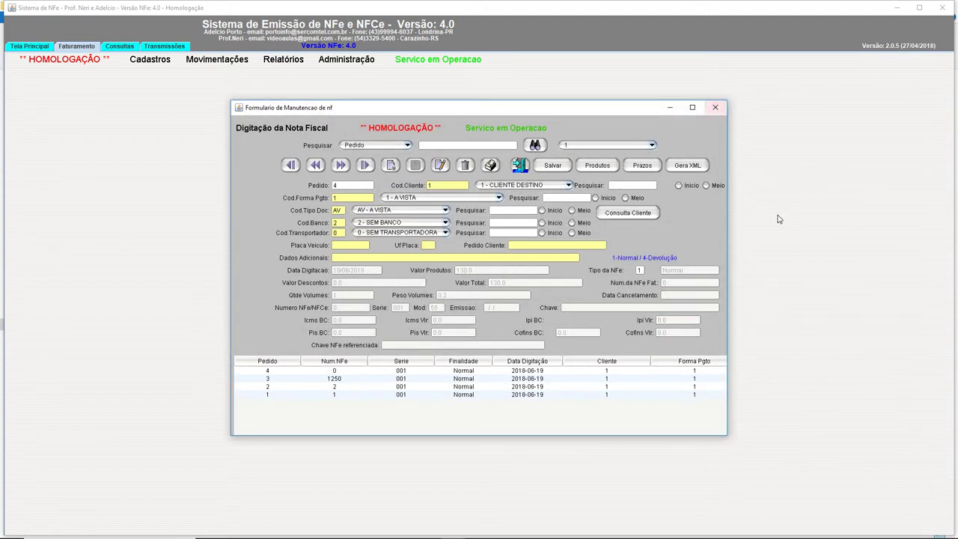
View the due date and amount of the invoice's first installment and close the payment terms form
click(642, 164)
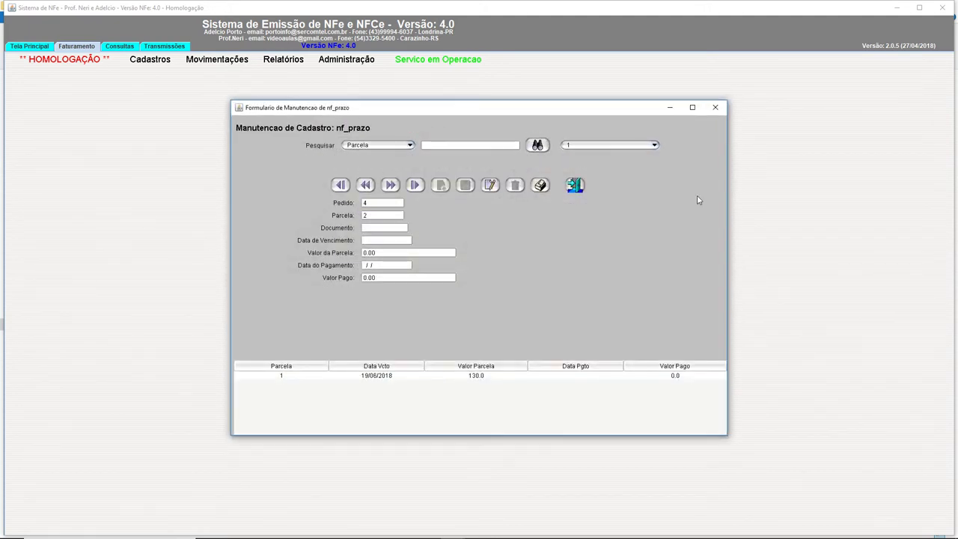
click(461, 375)
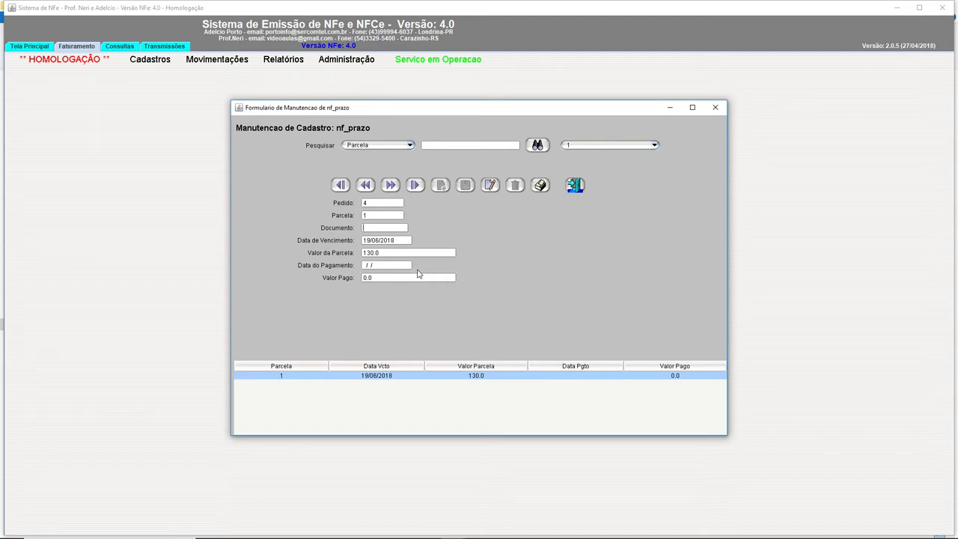
click(716, 108)
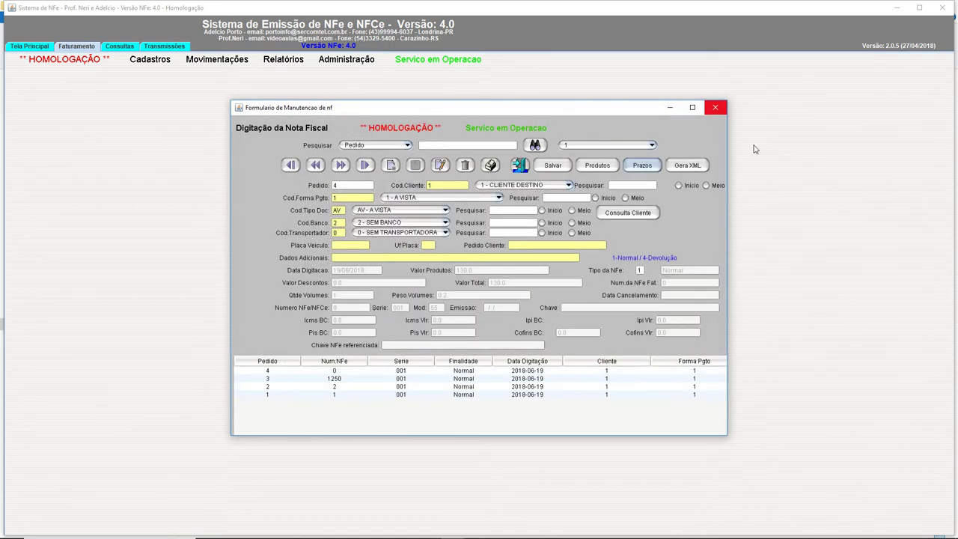
Generate the invoice's XML immediately, accepting the proposed NFe number
click(685, 166)
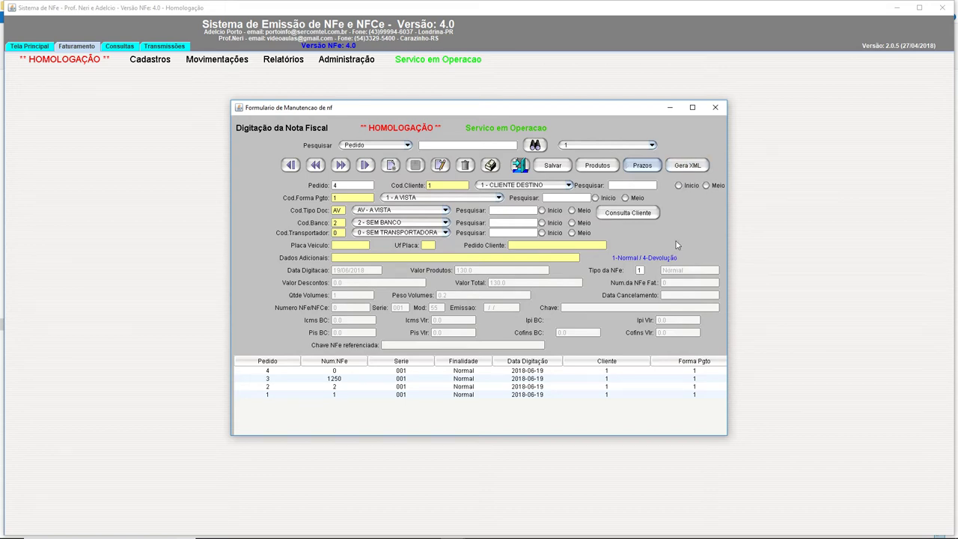
click(688, 168)
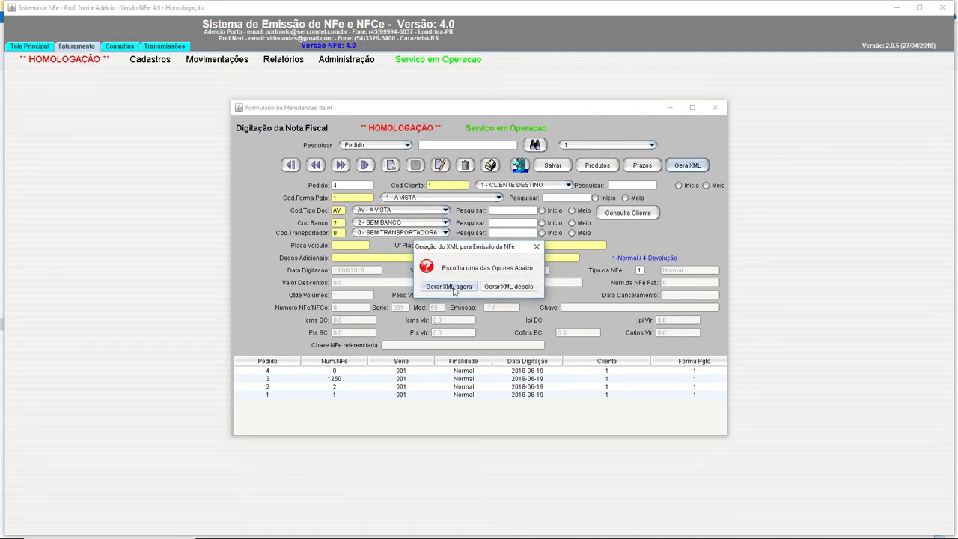
click(458, 291)
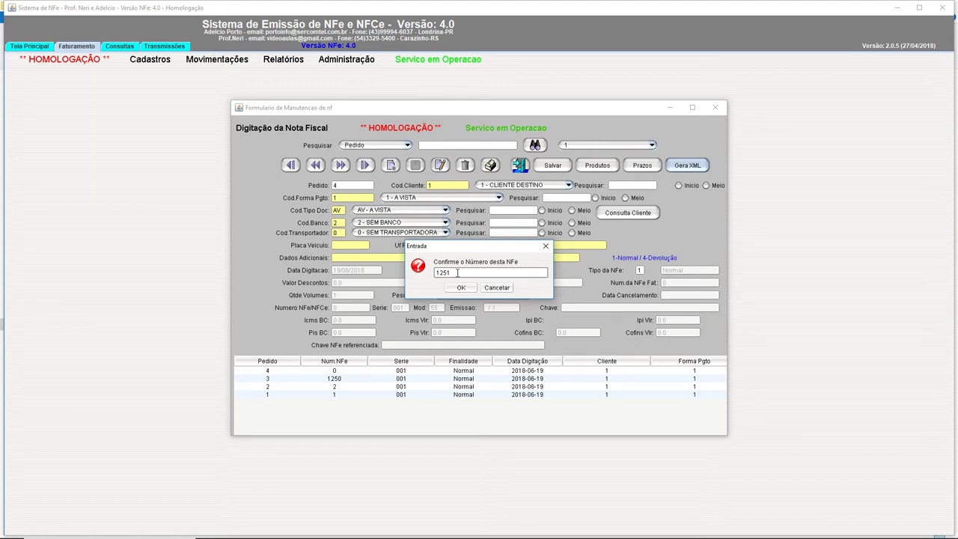
drag(457, 272, 401, 273)
drag(479, 274, 432, 280)
click(461, 289)
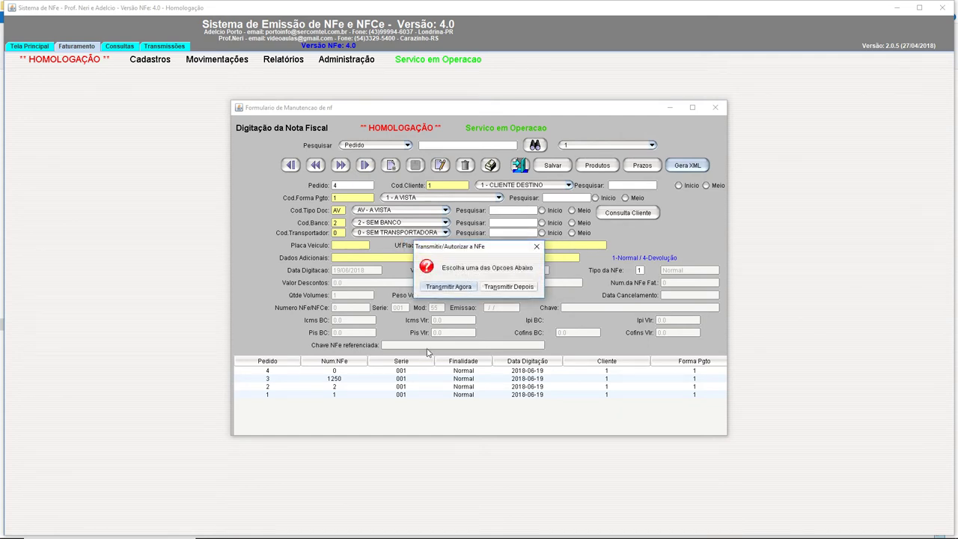
click(446, 290)
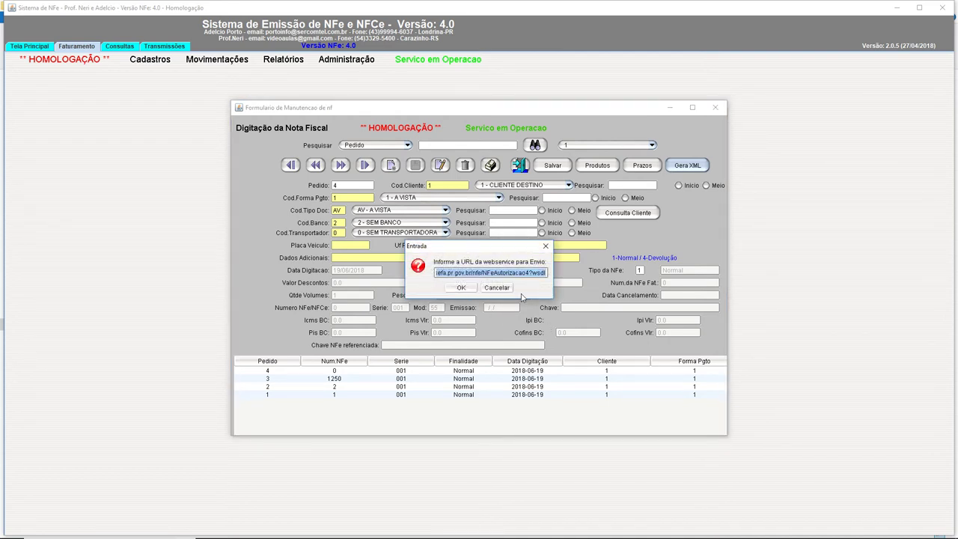
click(476, 272)
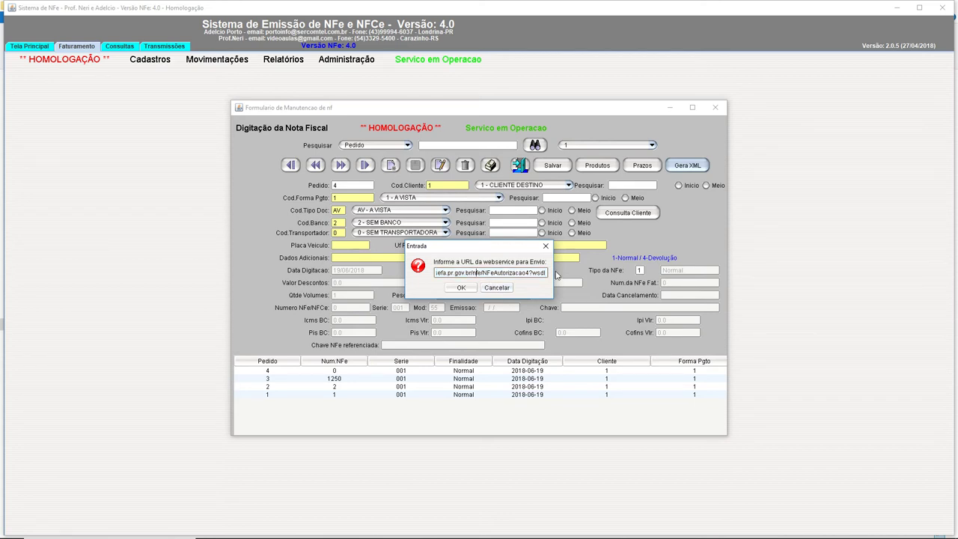
drag(454, 272, 568, 270)
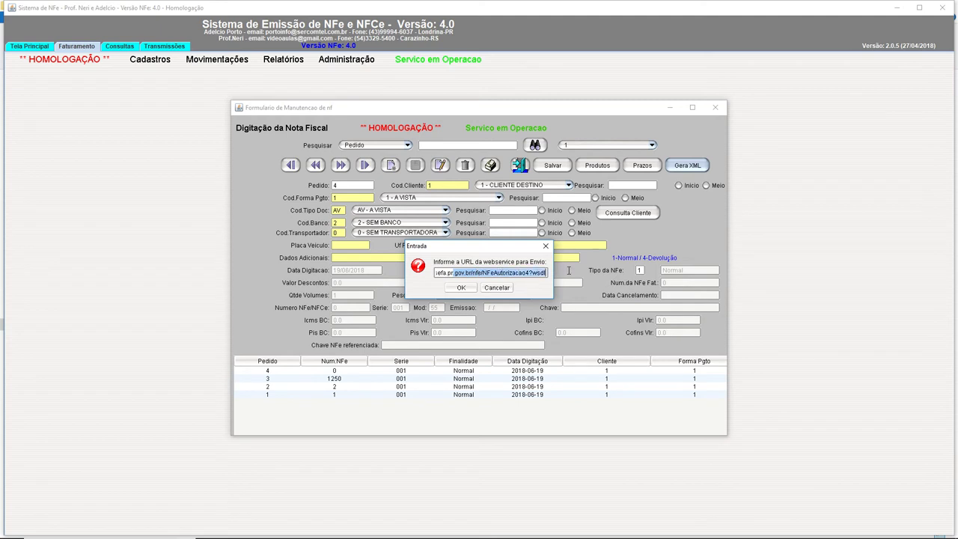
click(458, 272)
drag(436, 272, 580, 270)
drag(514, 276, 393, 276)
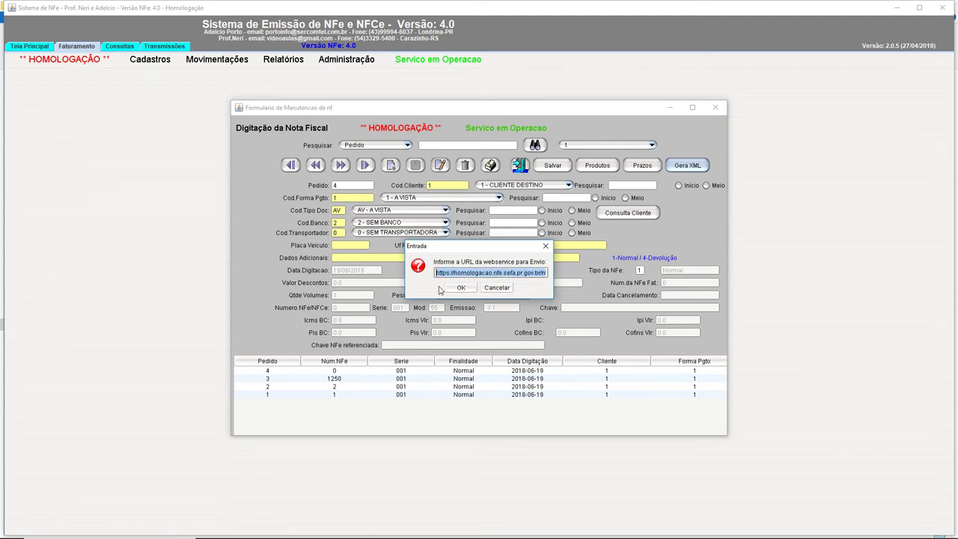
click(461, 288)
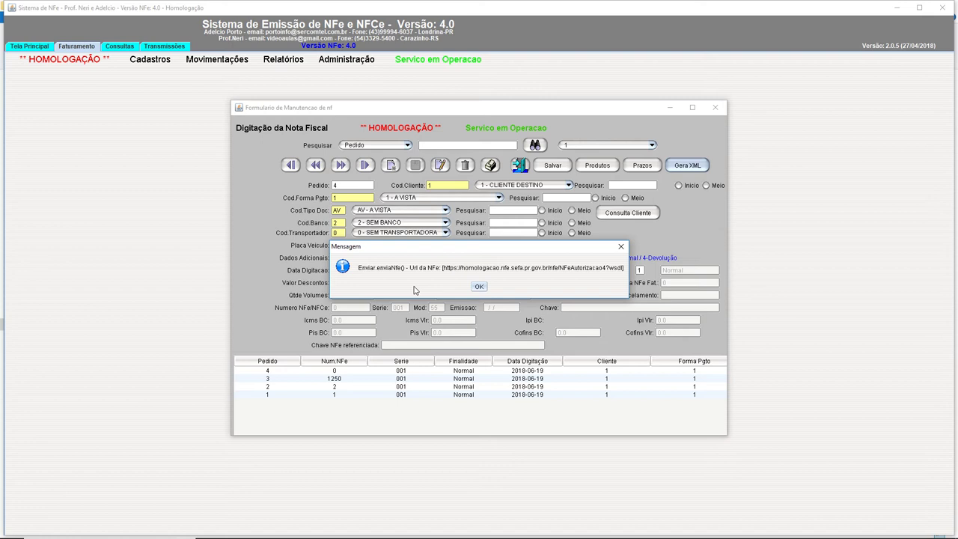
click(479, 288)
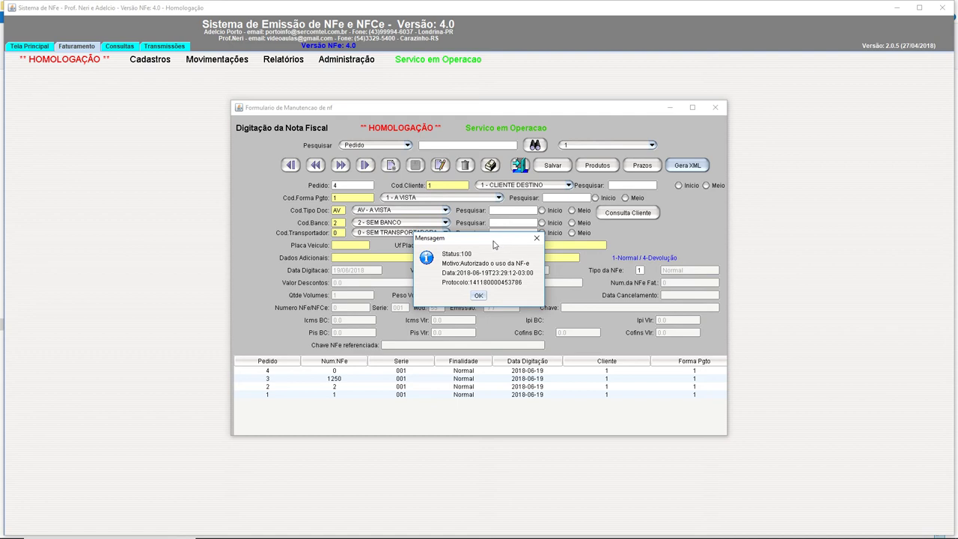
drag(499, 243, 490, 255)
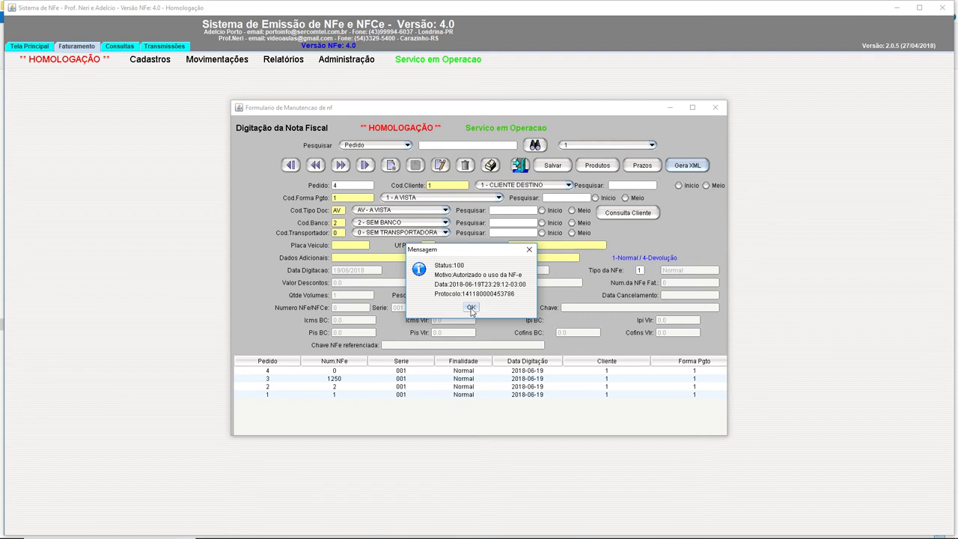
Dismiss the authorization message and generate the invoice's DANFE immediately, choosing to view the report on screen
click(471, 308)
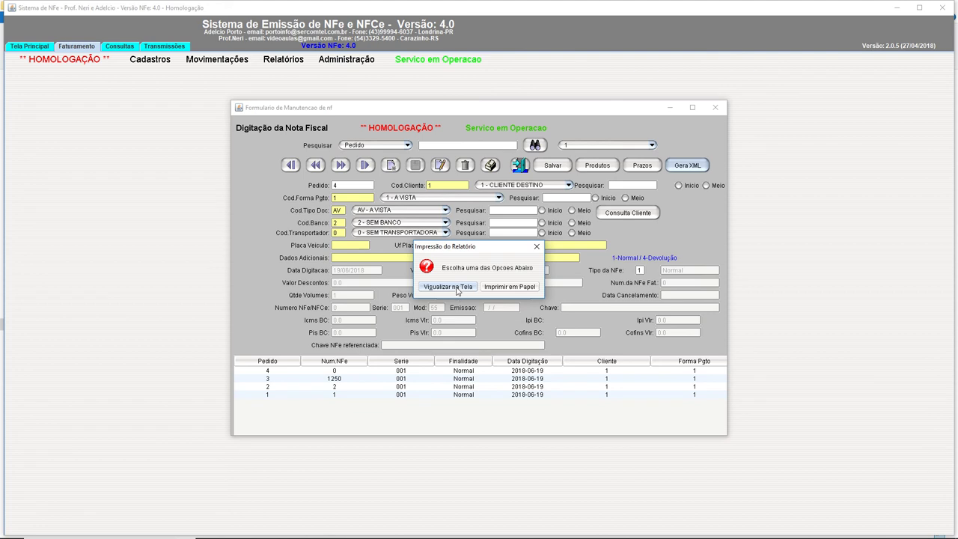
click(458, 288)
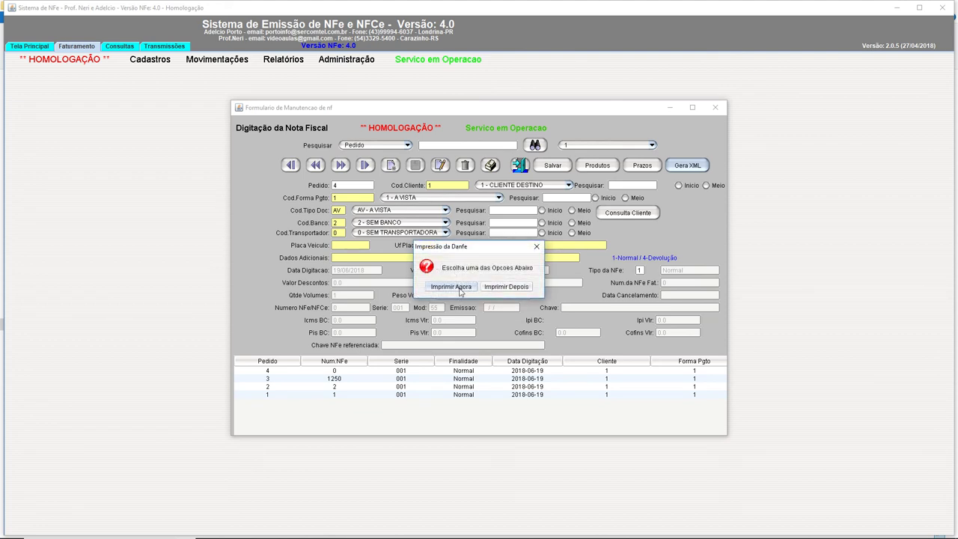
click(460, 290)
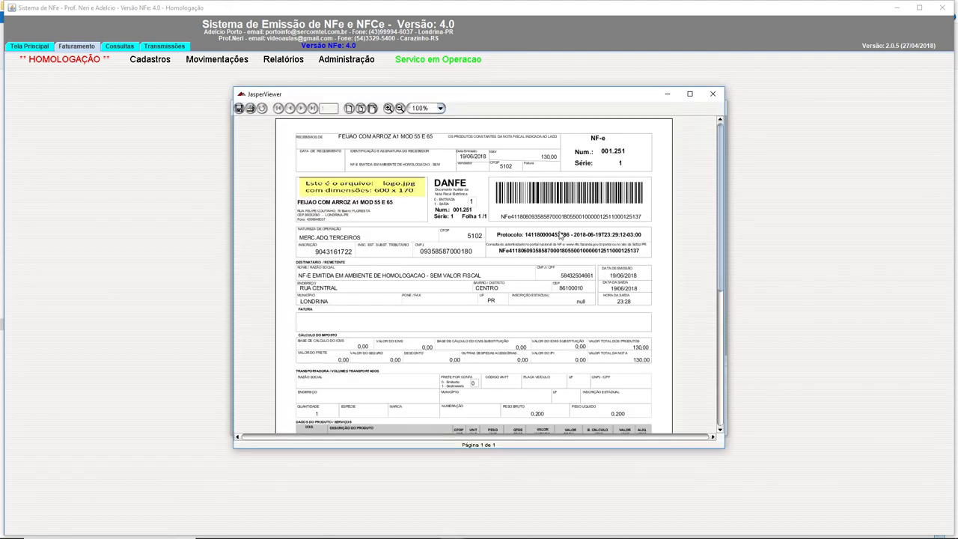
Examine the DANFE in the maximized report viewer at 175% zoom, from the logo and issuer header down to the product data
click(690, 95)
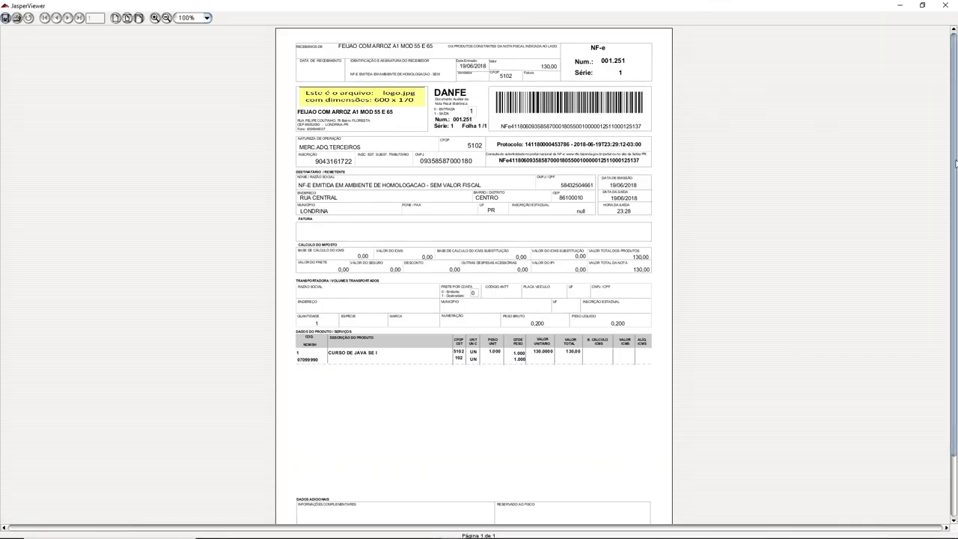
drag(956, 163, 956, 126)
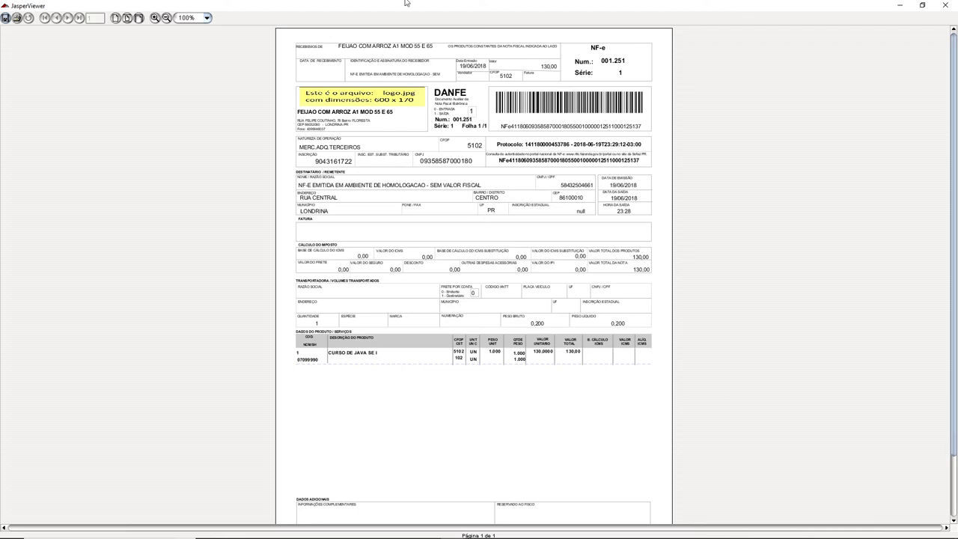
click(155, 18)
click(155, 18)
click(156, 18)
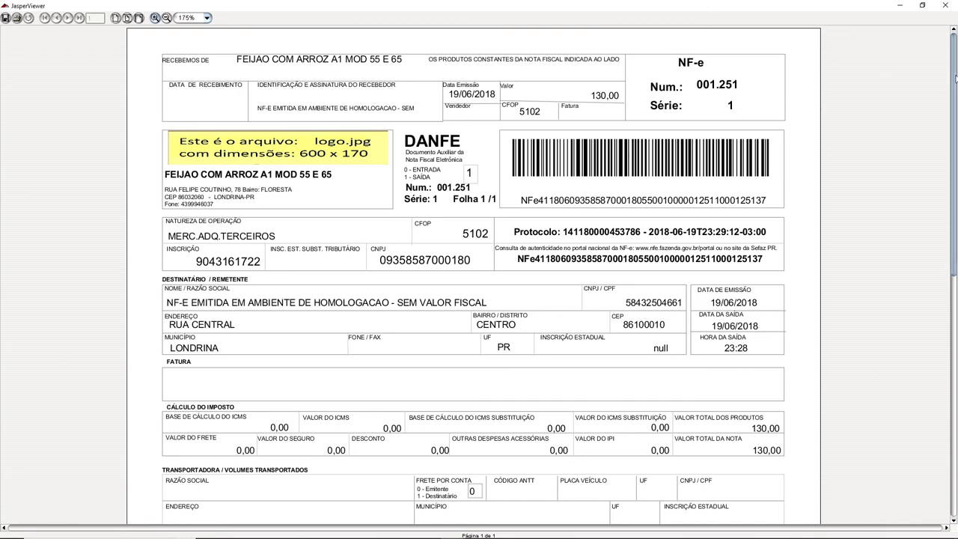
drag(956, 85, 955, 97)
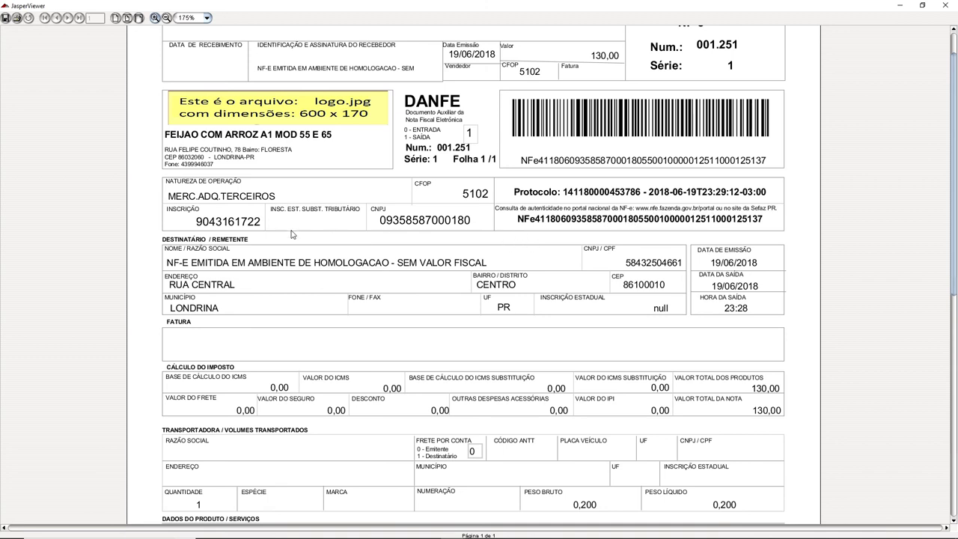
drag(949, 193, 877, 243)
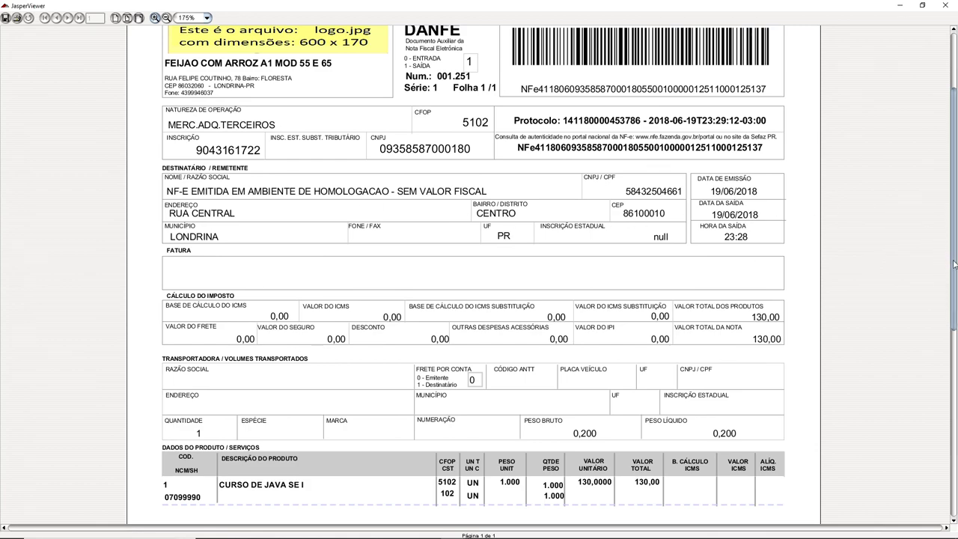
drag(954, 256, 956, 189)
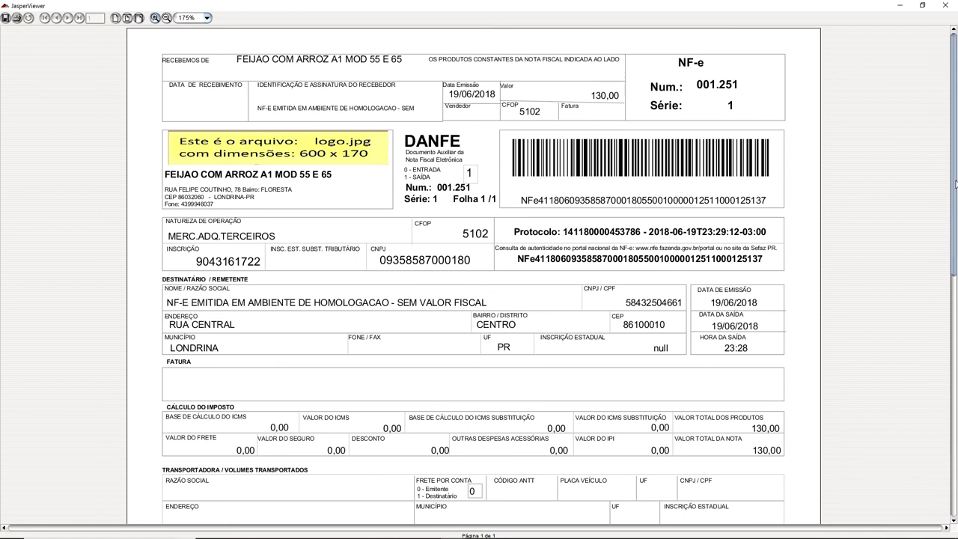